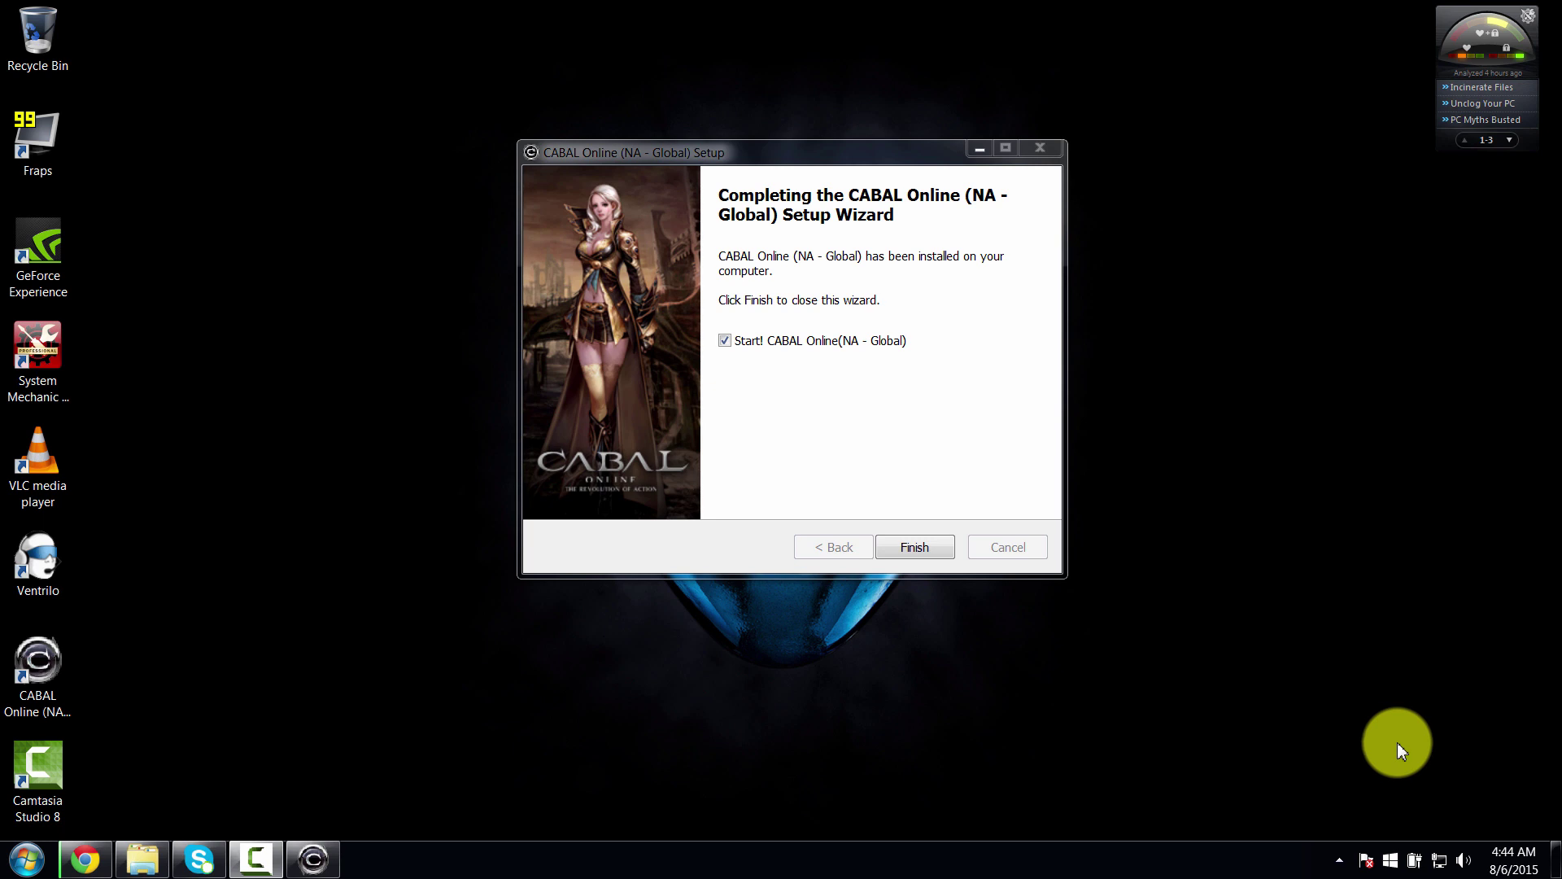
# Step: Finish the CABAL Online setup and let the launcher start updating
pyautogui.click(946, 549)
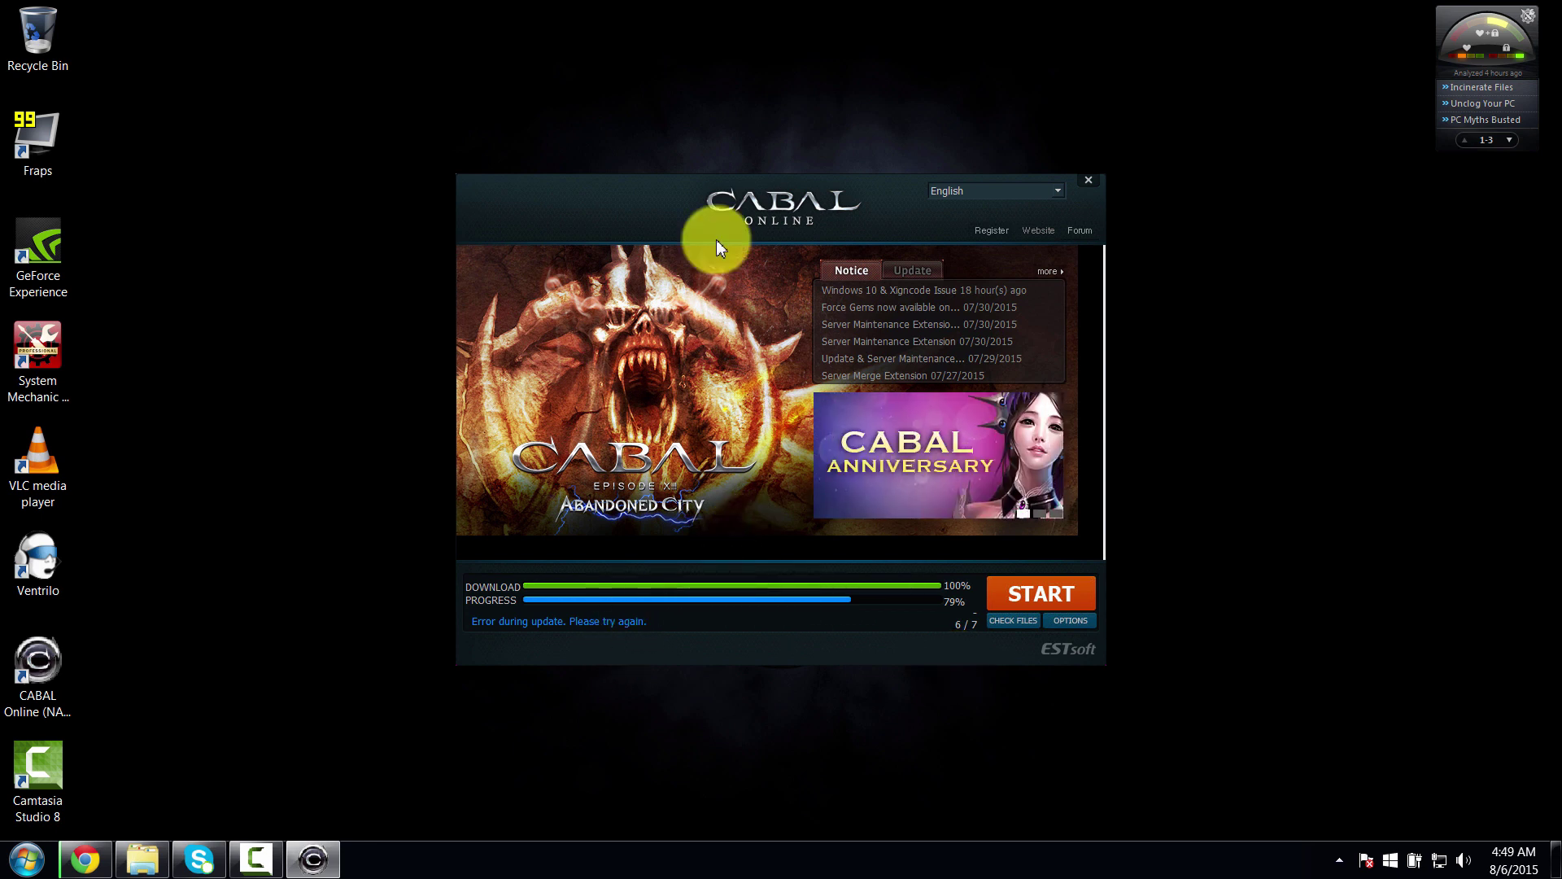
# Step: Close the CABAL launcher and bring back the Facebook post in a maximized browser
pyautogui.click(1087, 182)
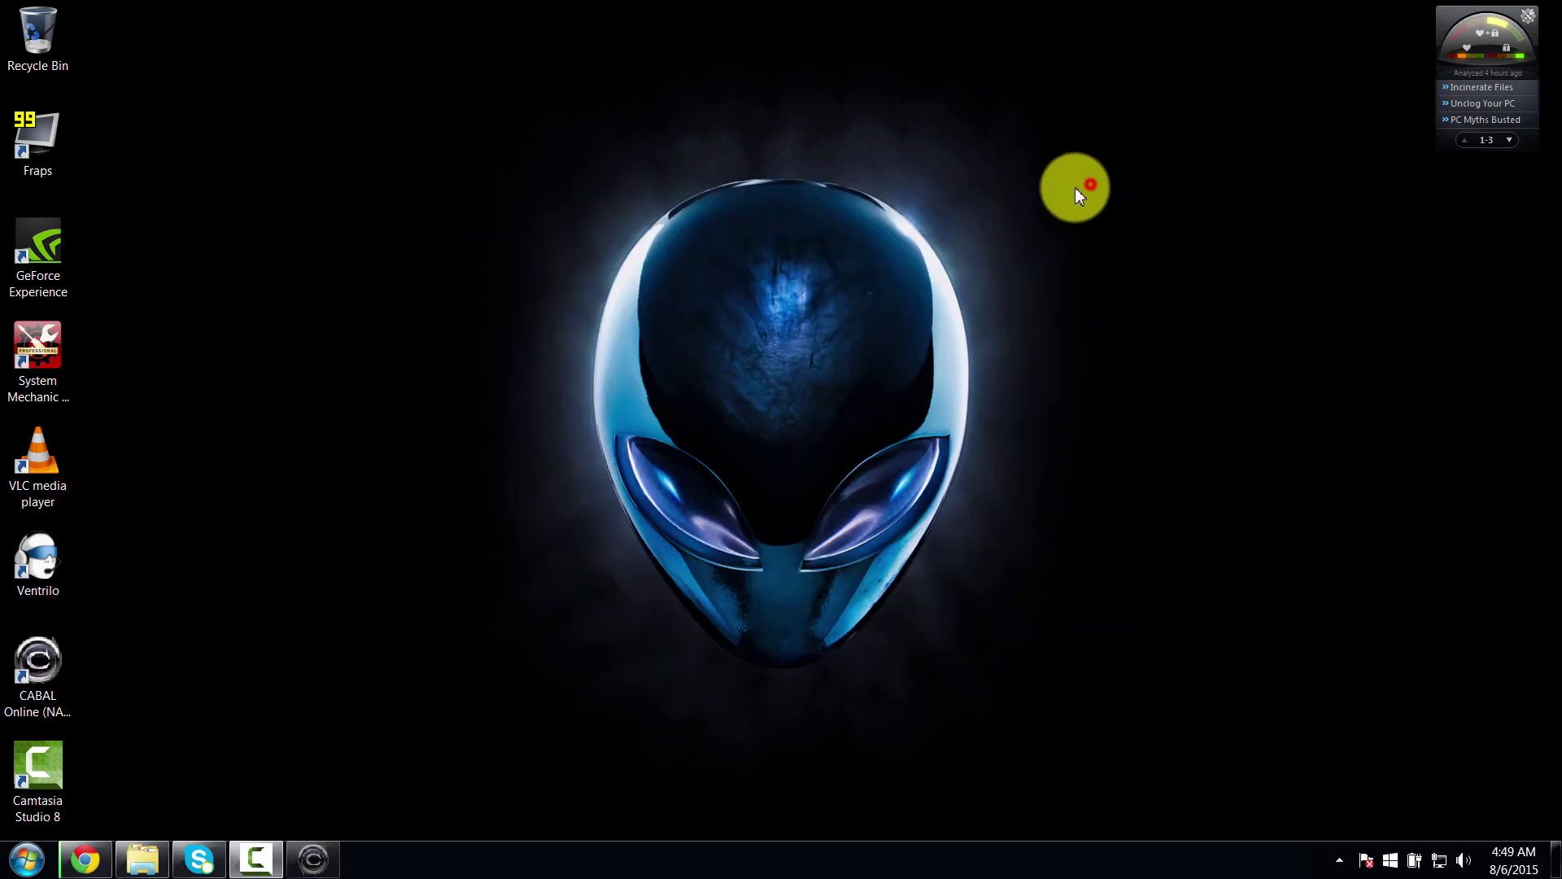
pyautogui.click(84, 860)
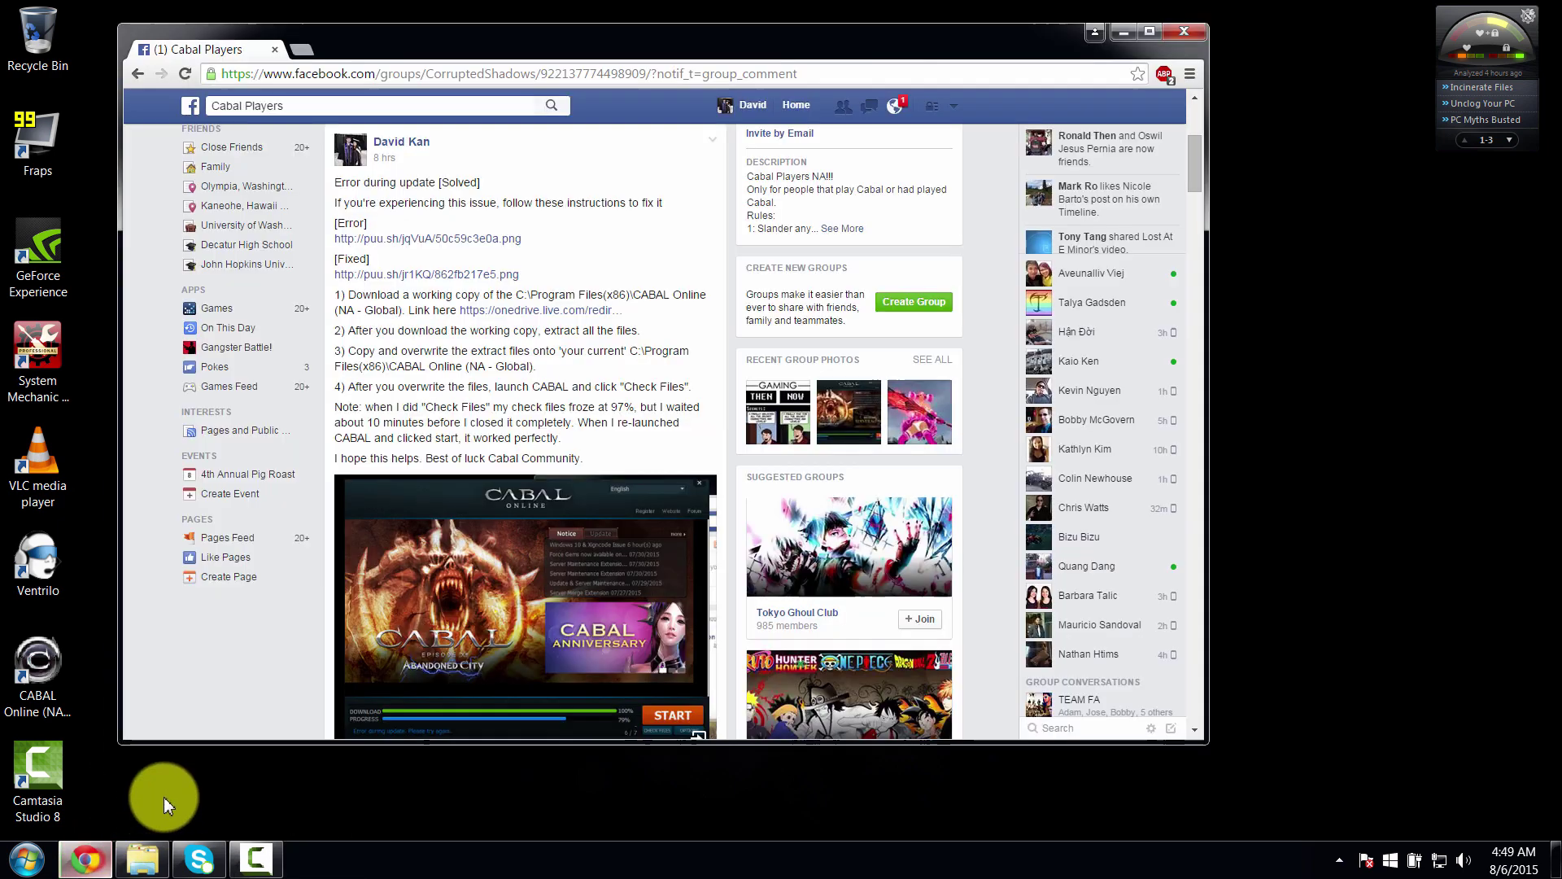
pyautogui.doubleClick(404, 45)
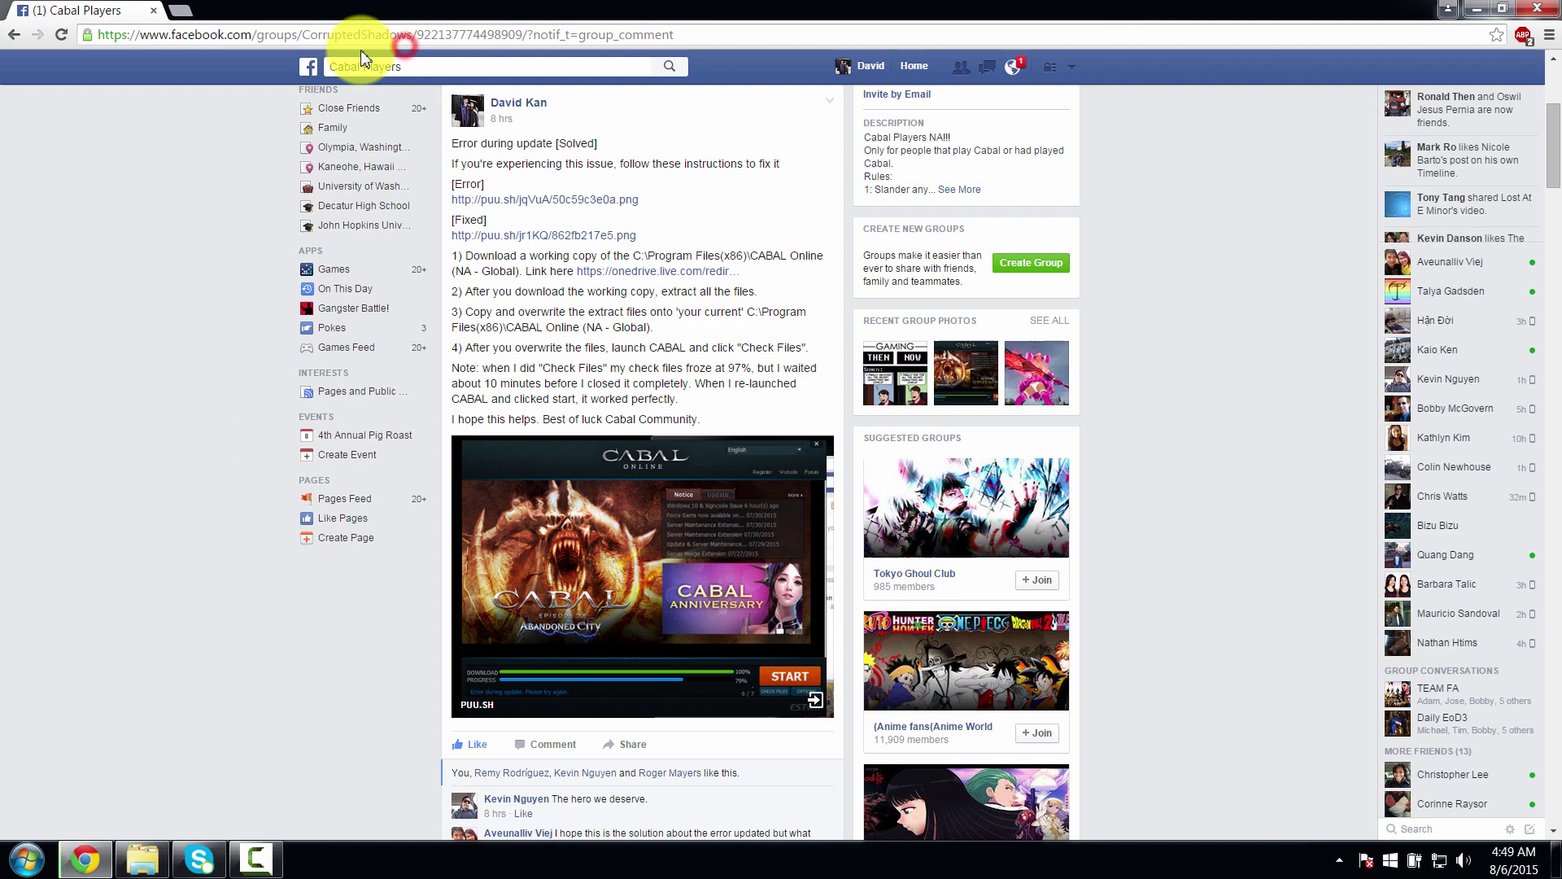
pyautogui.scroll(1, 489, 171)
pyautogui.scroll(2, 522, 202)
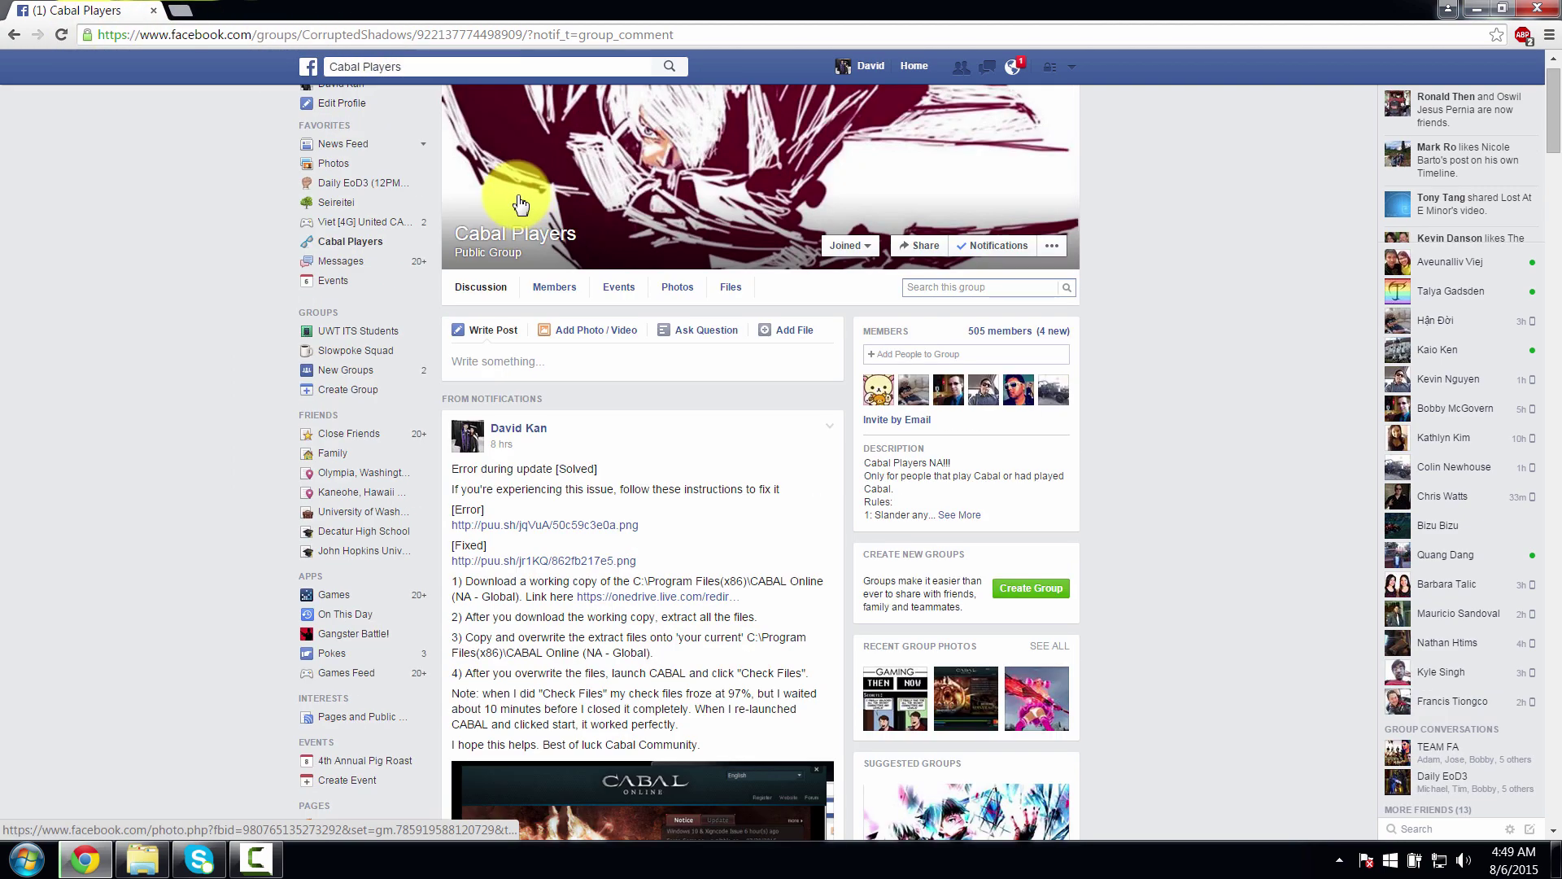
pyautogui.scroll(-2, 558, 259)
pyautogui.scroll(-1, 558, 262)
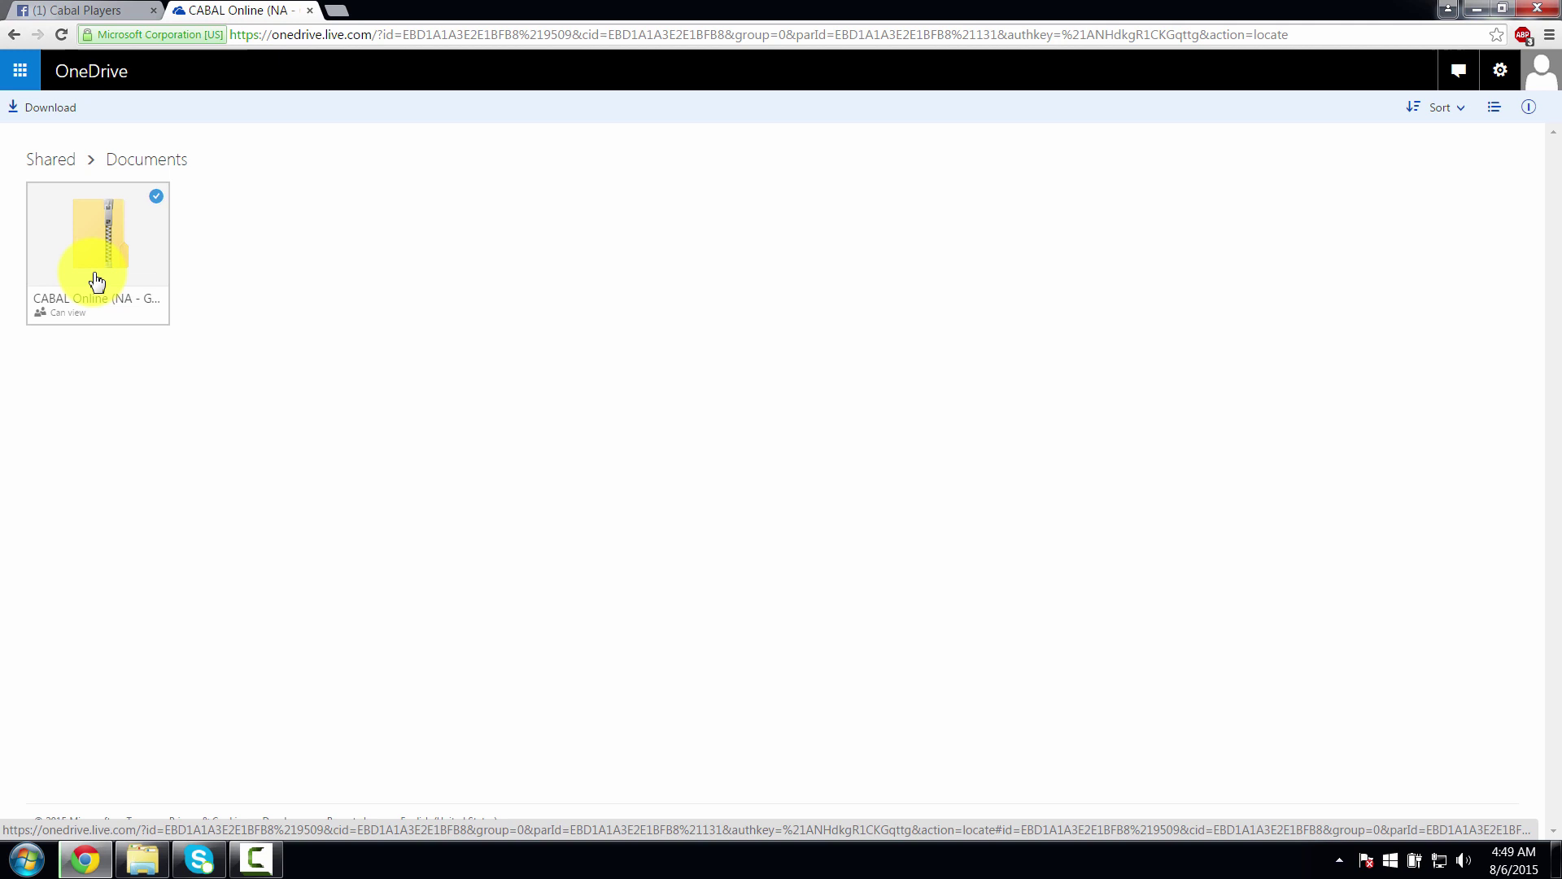
# Step: Download the shared CABAL Online (NA - Global) zip from OneDrive
pyautogui.rightClick(98, 279)
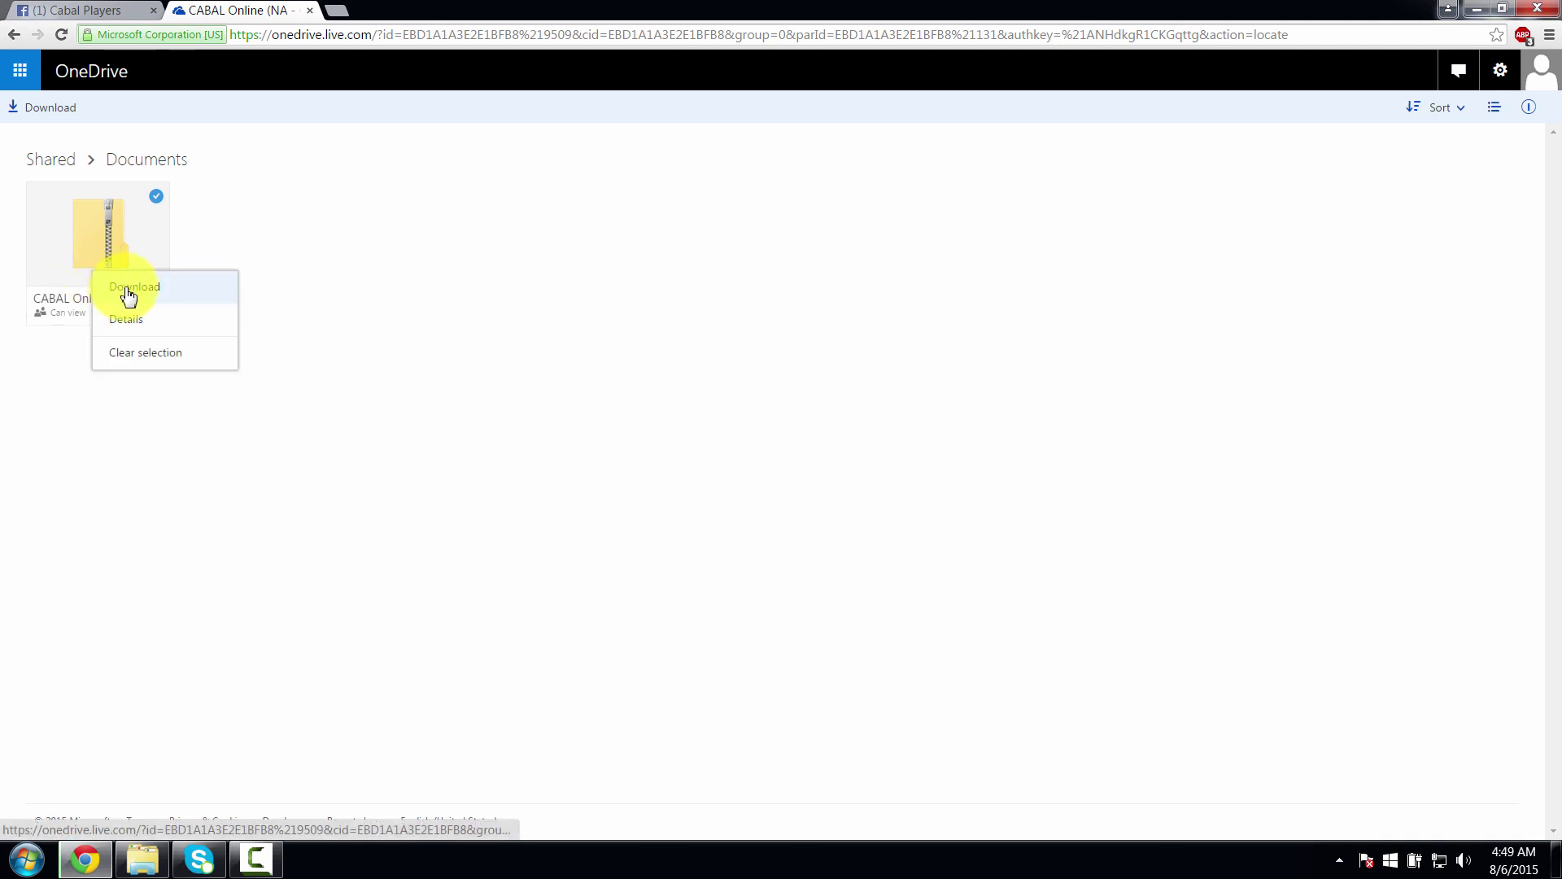
pyautogui.click(128, 289)
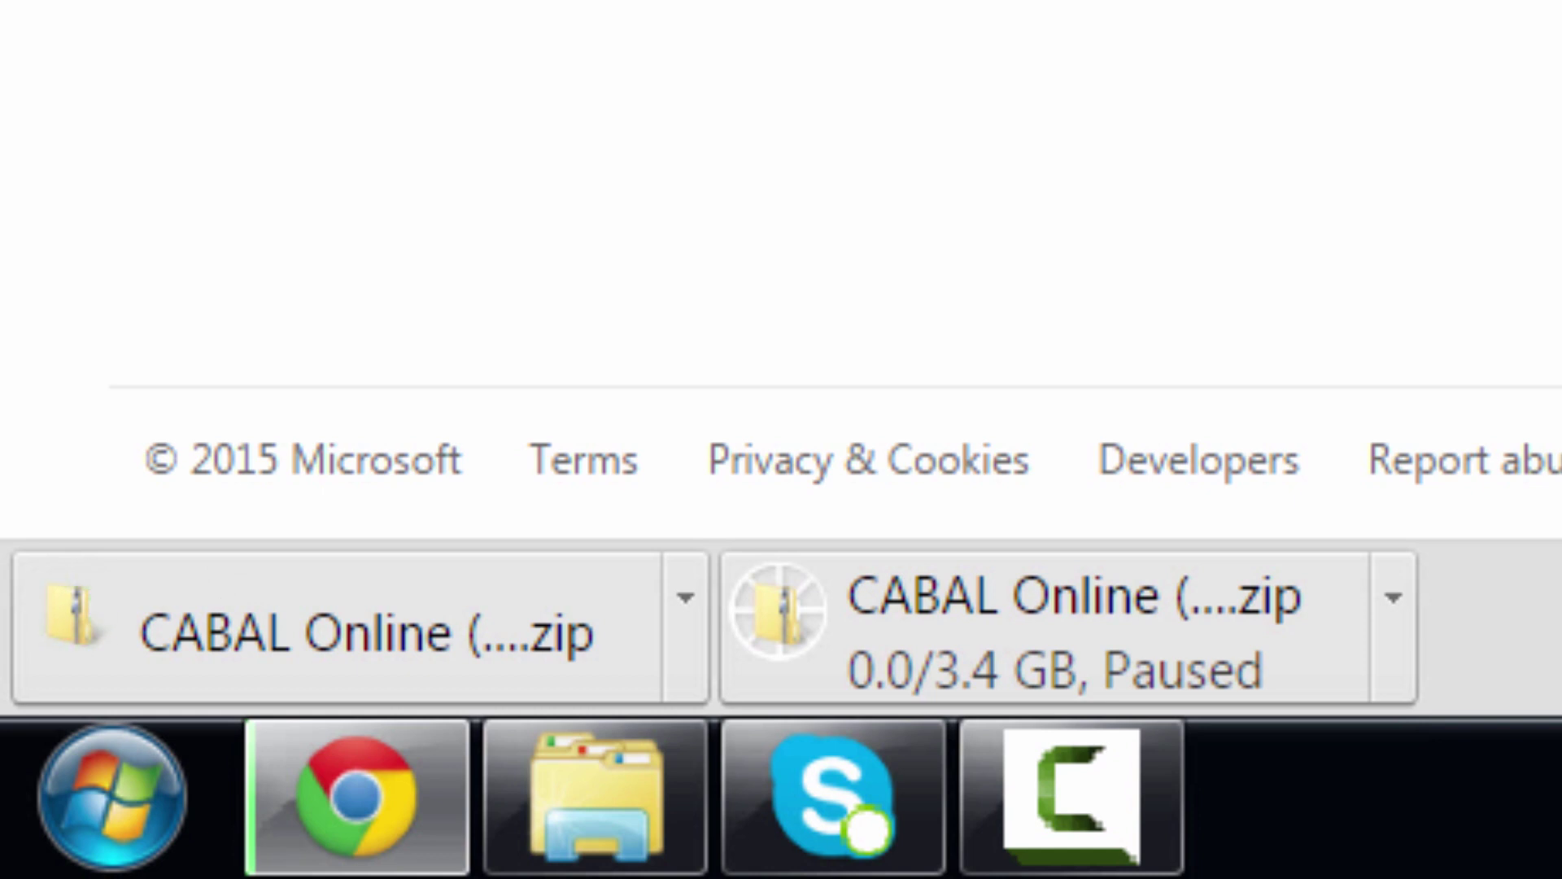
# Step: Extract the downloaded CABAL Online zip into a new folder in Downloads
pyautogui.click(707, 601)
pyautogui.click(425, 630)
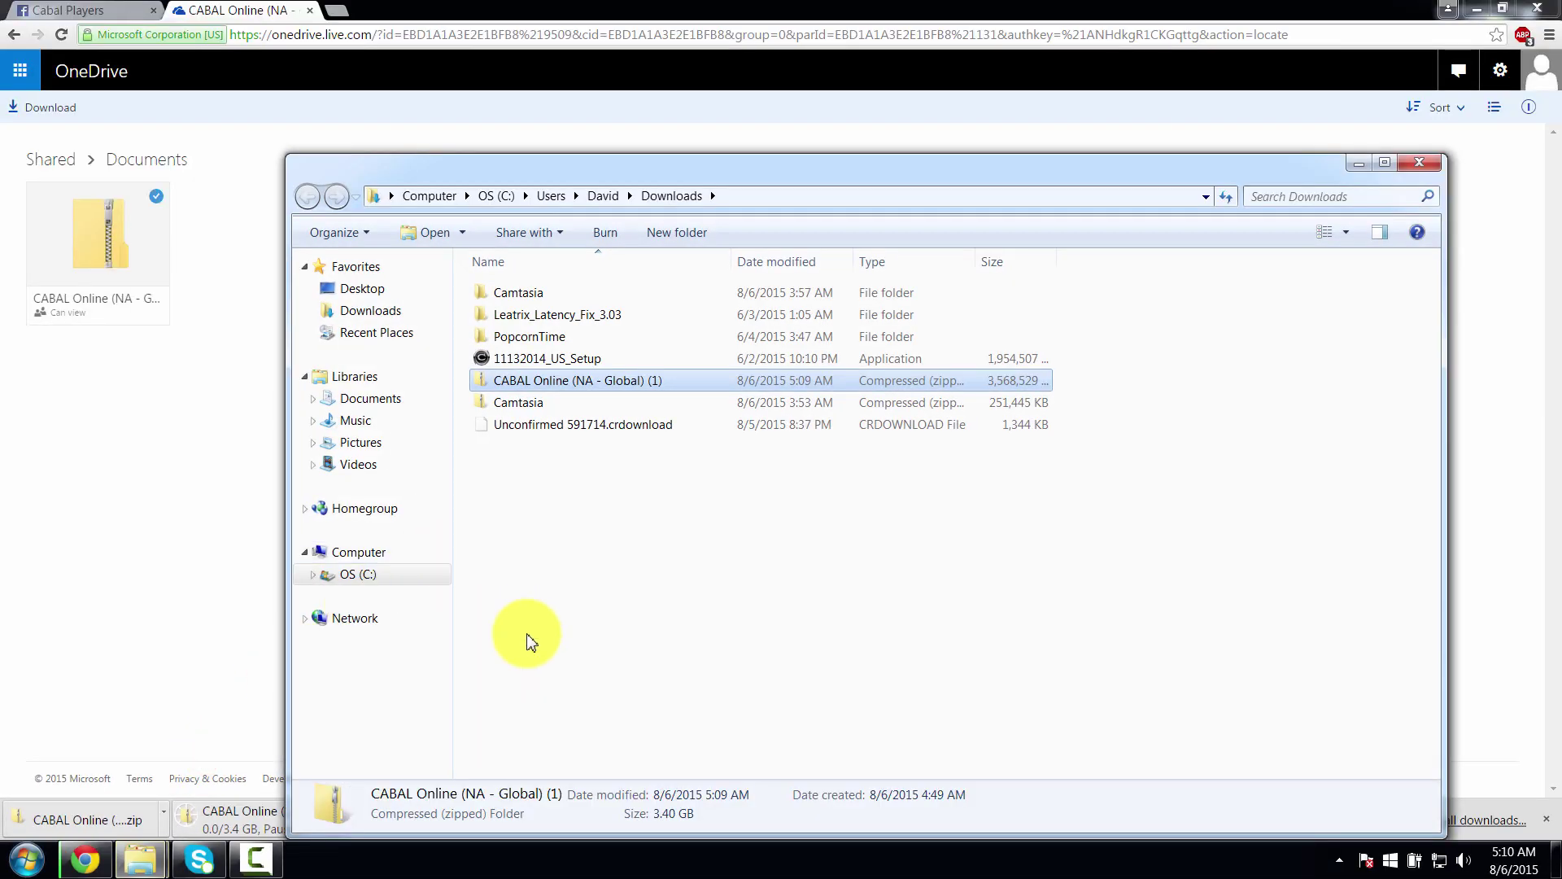
pyautogui.moveTo(549, 380); pyautogui.dragTo(546, 394)
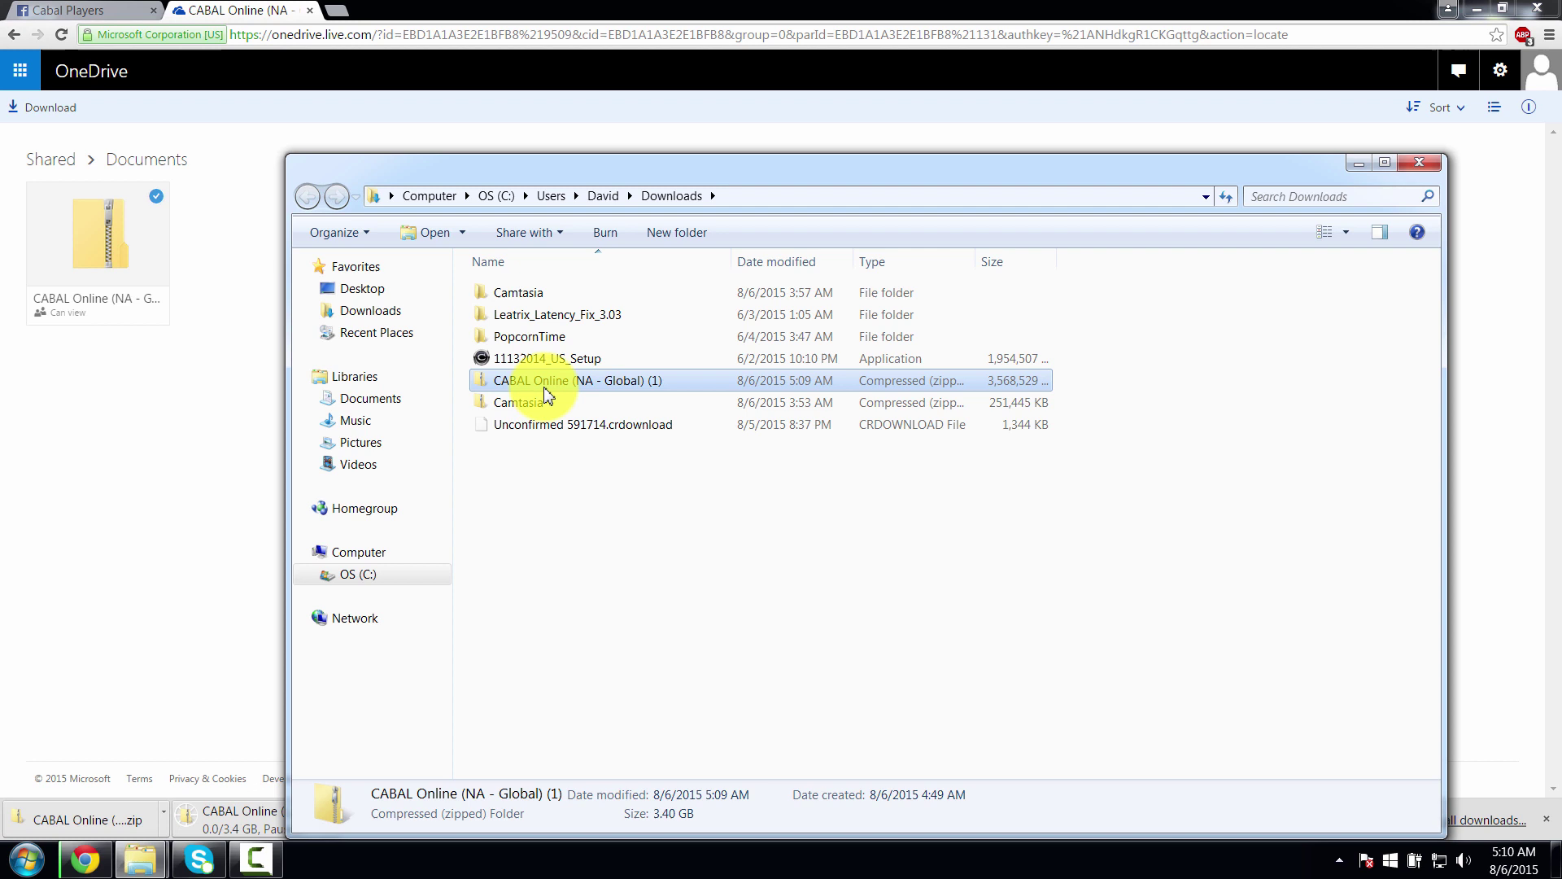
pyautogui.rightClick(546, 393)
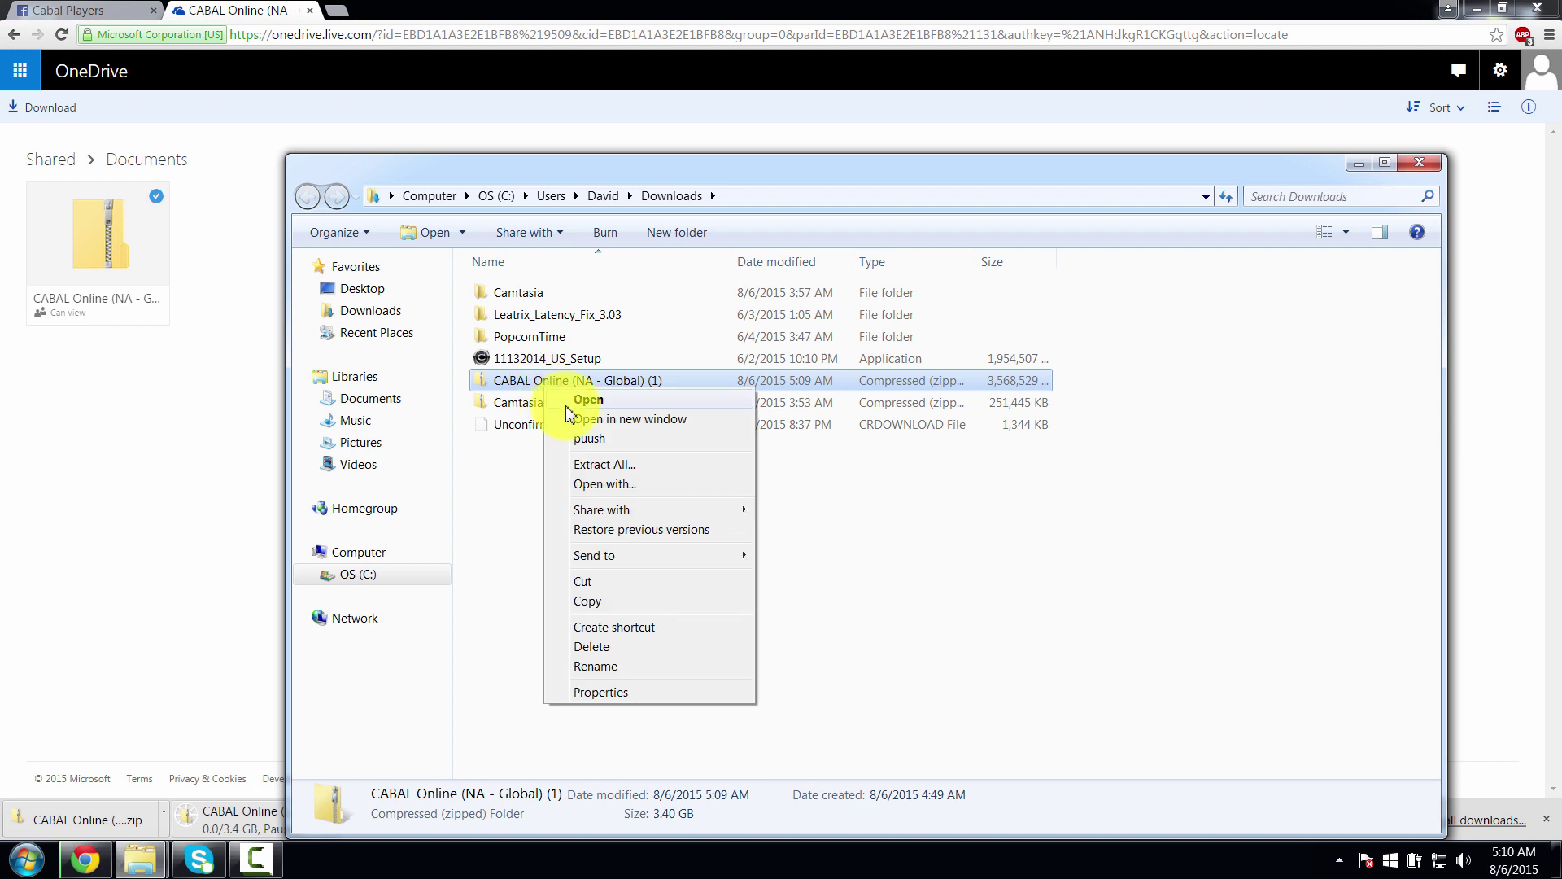
pyautogui.click(602, 464)
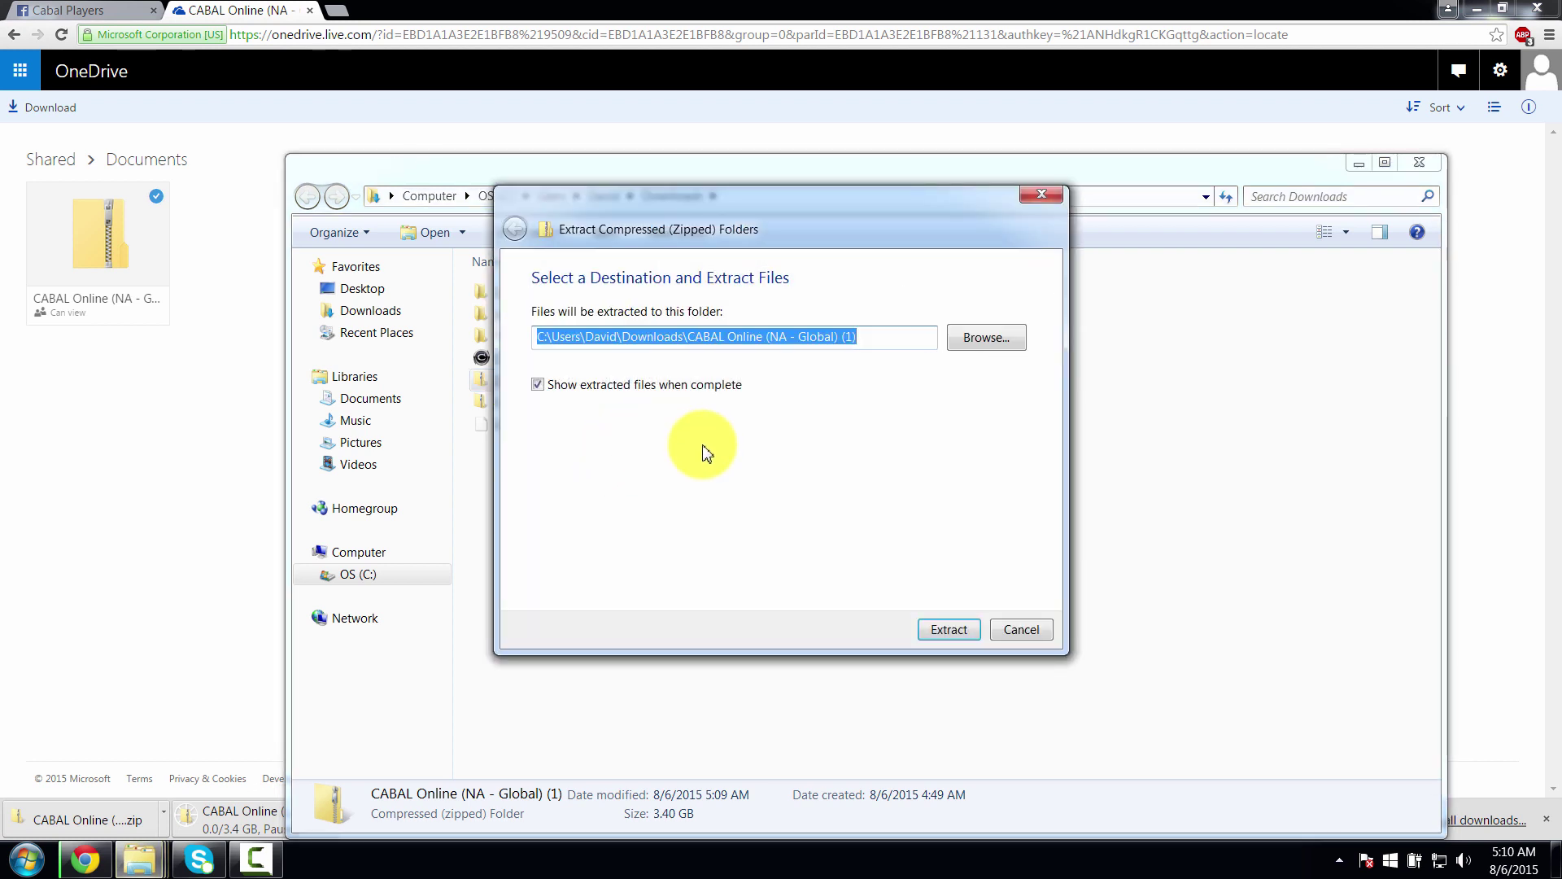
pyautogui.click(928, 629)
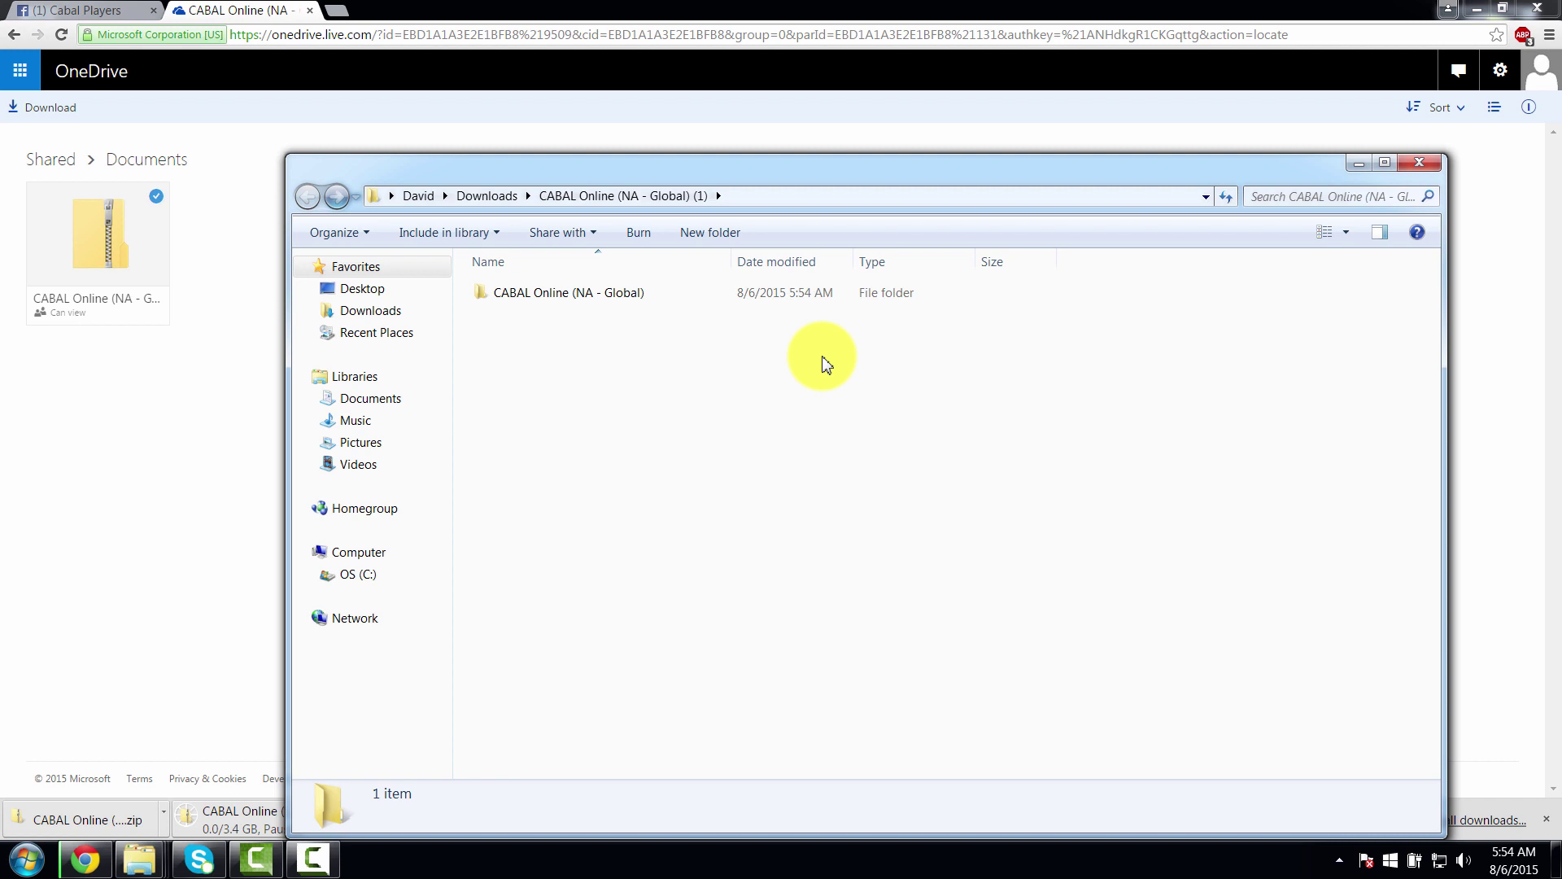
# Step: Open the extracted folder and C:\Program Files (x86)\CABAL Online (NA - Global) in separate windows
pyautogui.press('Down')
pyautogui.press('Return')
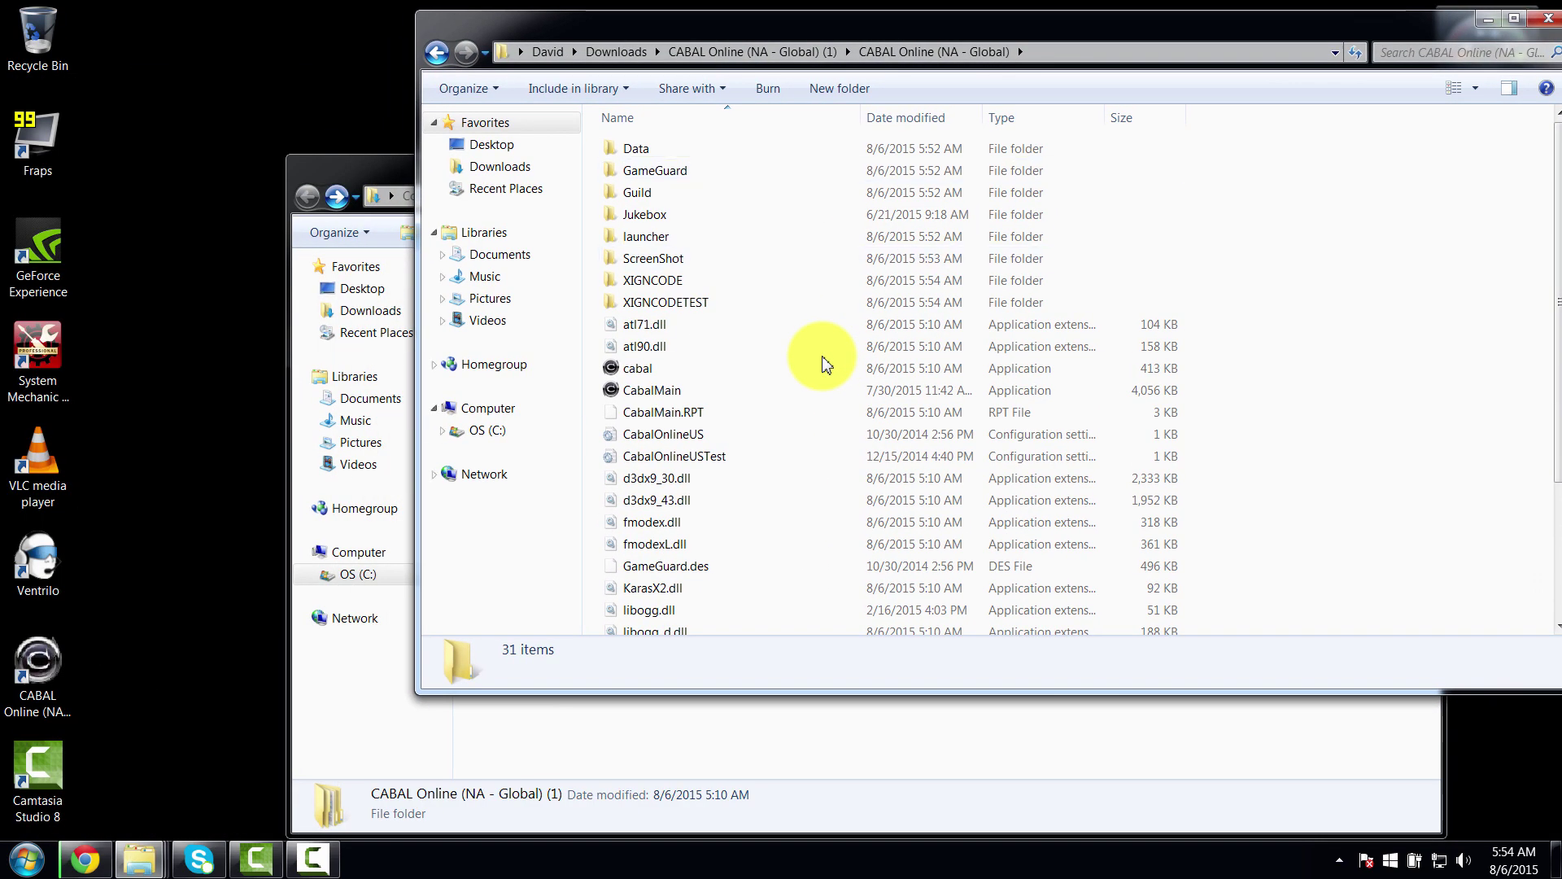
pyautogui.hotkey('alt', 'Tab')
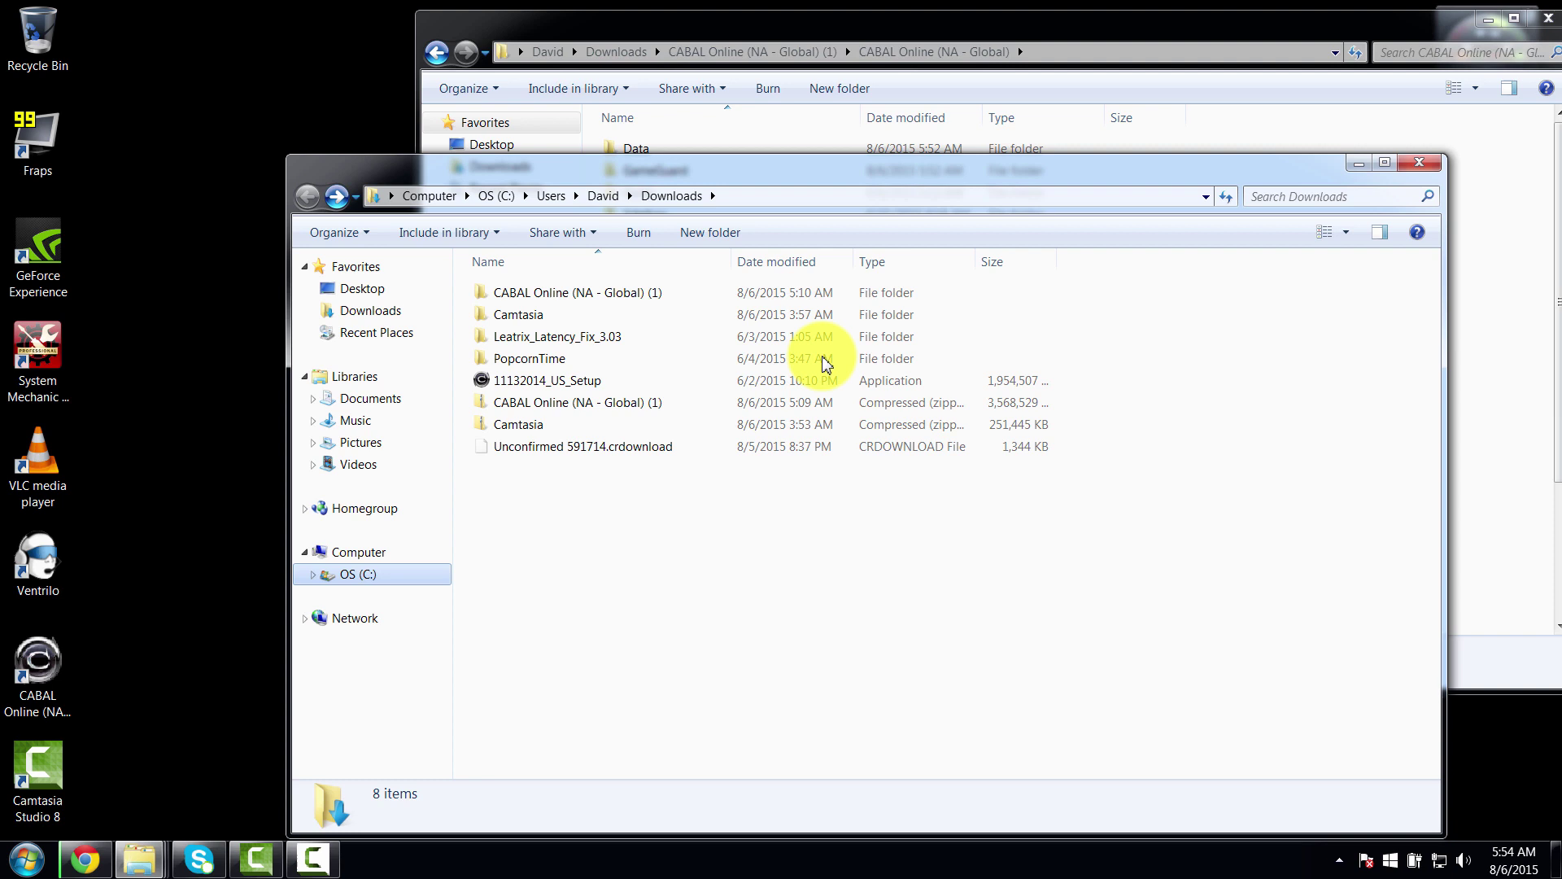
pyautogui.hotkey('alt', 'Up')
pyautogui.hotkey('alt', 'Up')
pyautogui.hotkey('alt', 'Up')
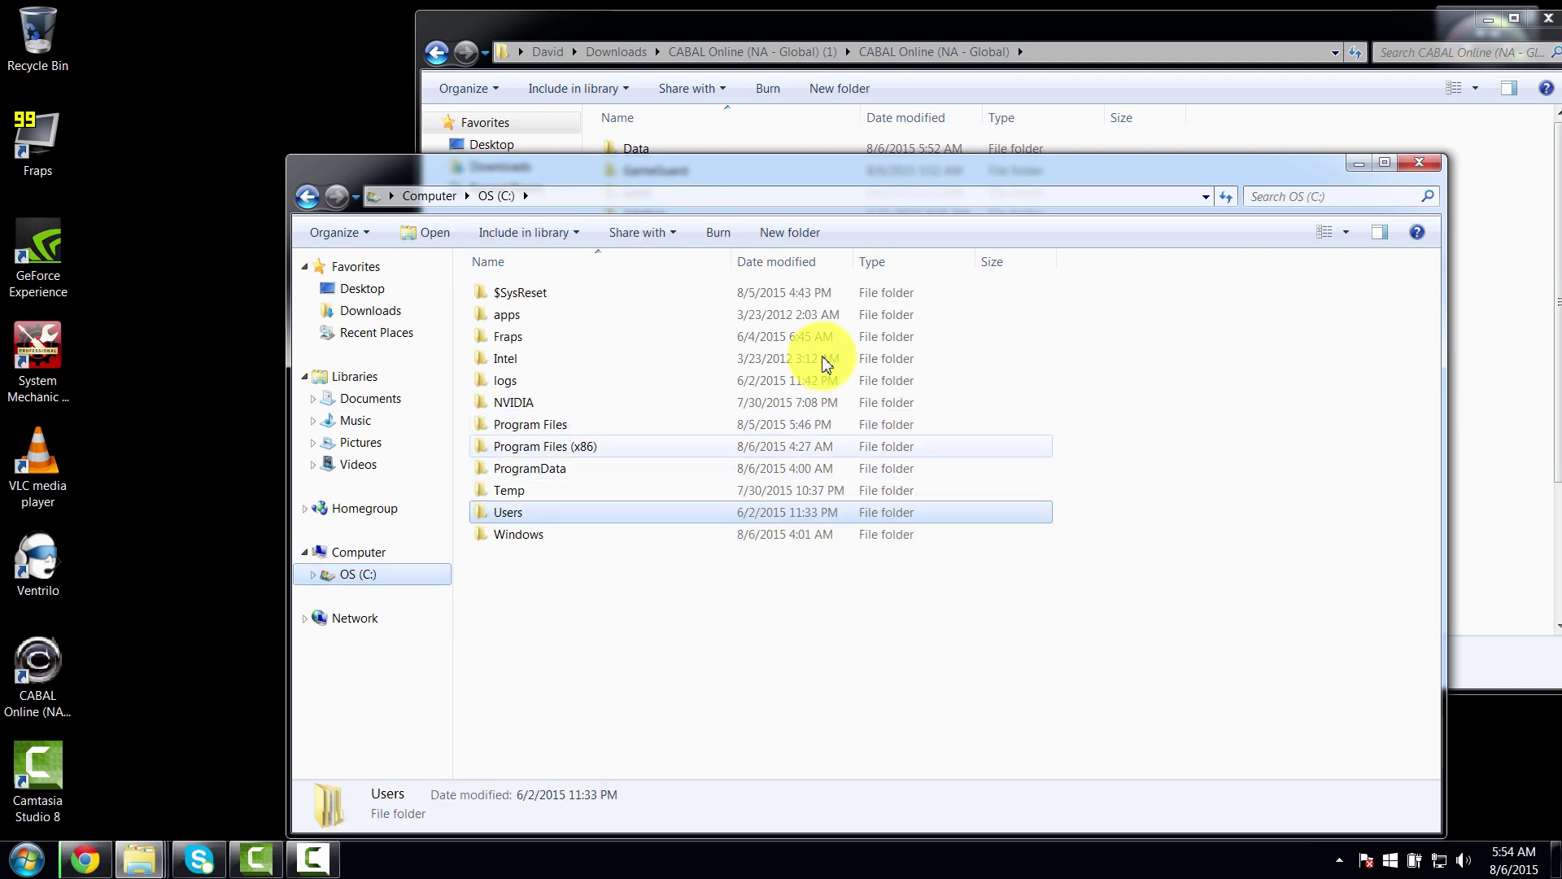
pyautogui.press('Up')
pyautogui.press('Up')
pyautogui.press('Up')
pyautogui.press('Return')
pyautogui.press('Up')
pyautogui.press('Up')
pyautogui.press('Up')
pyautogui.press('Up')
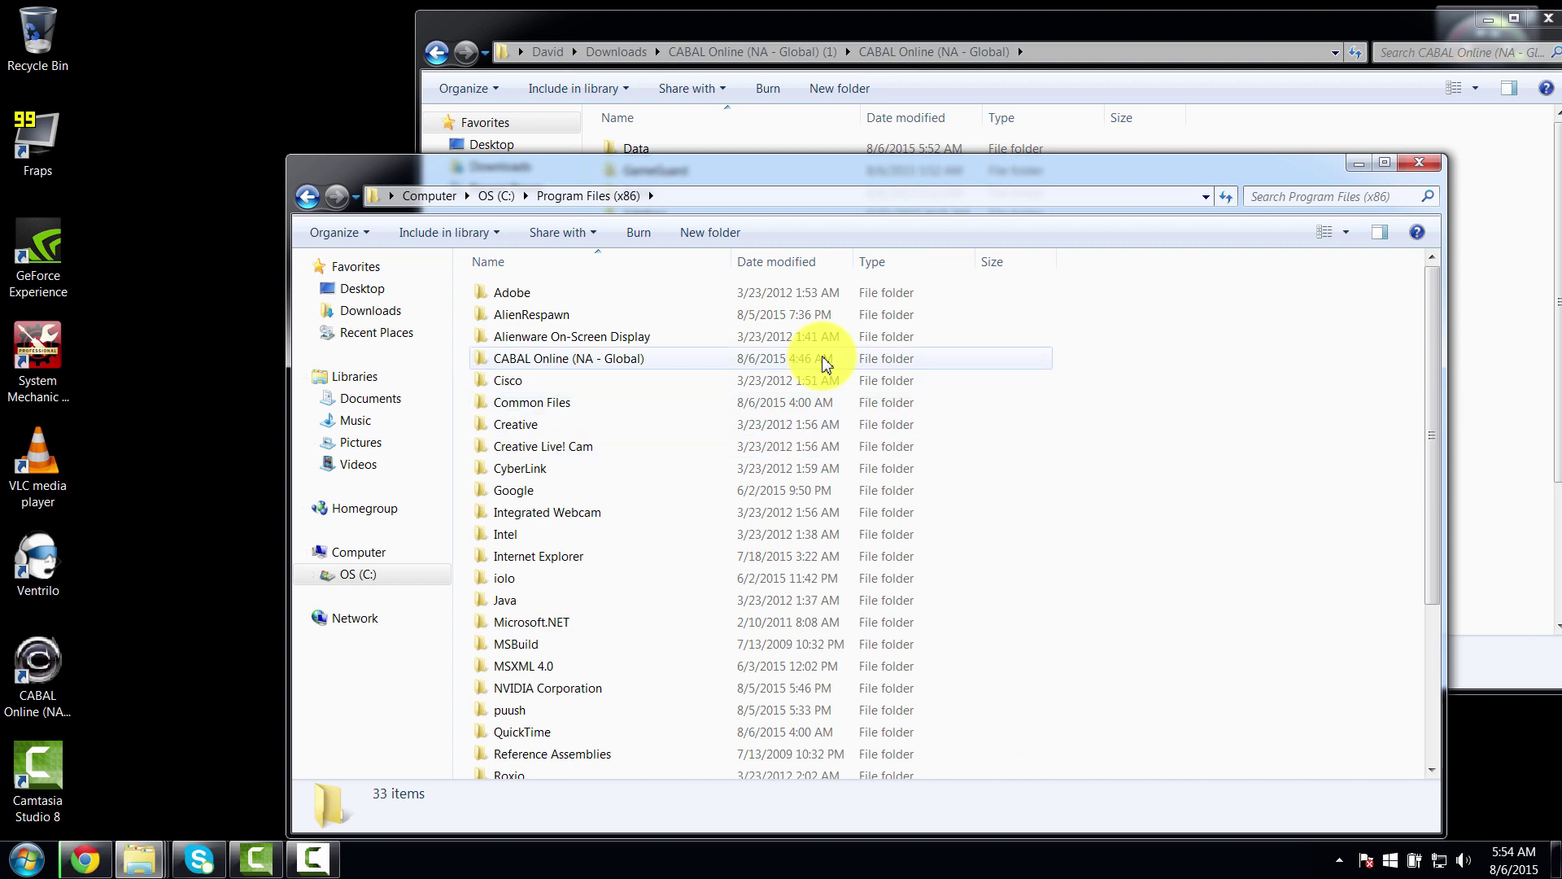
pyautogui.moveTo(570, 357)
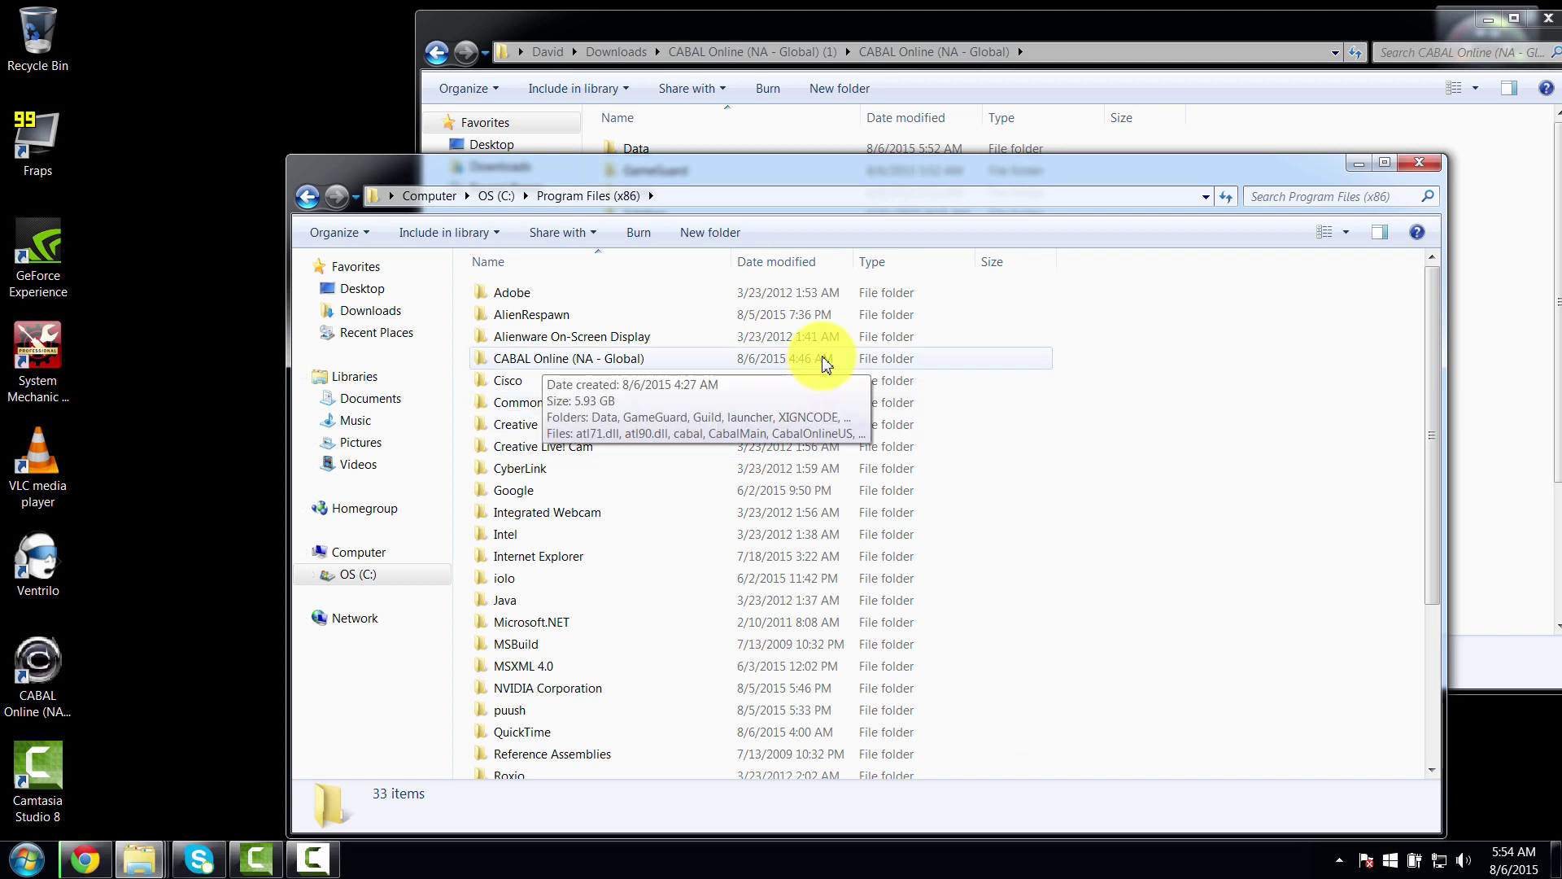
pyautogui.press('Return')
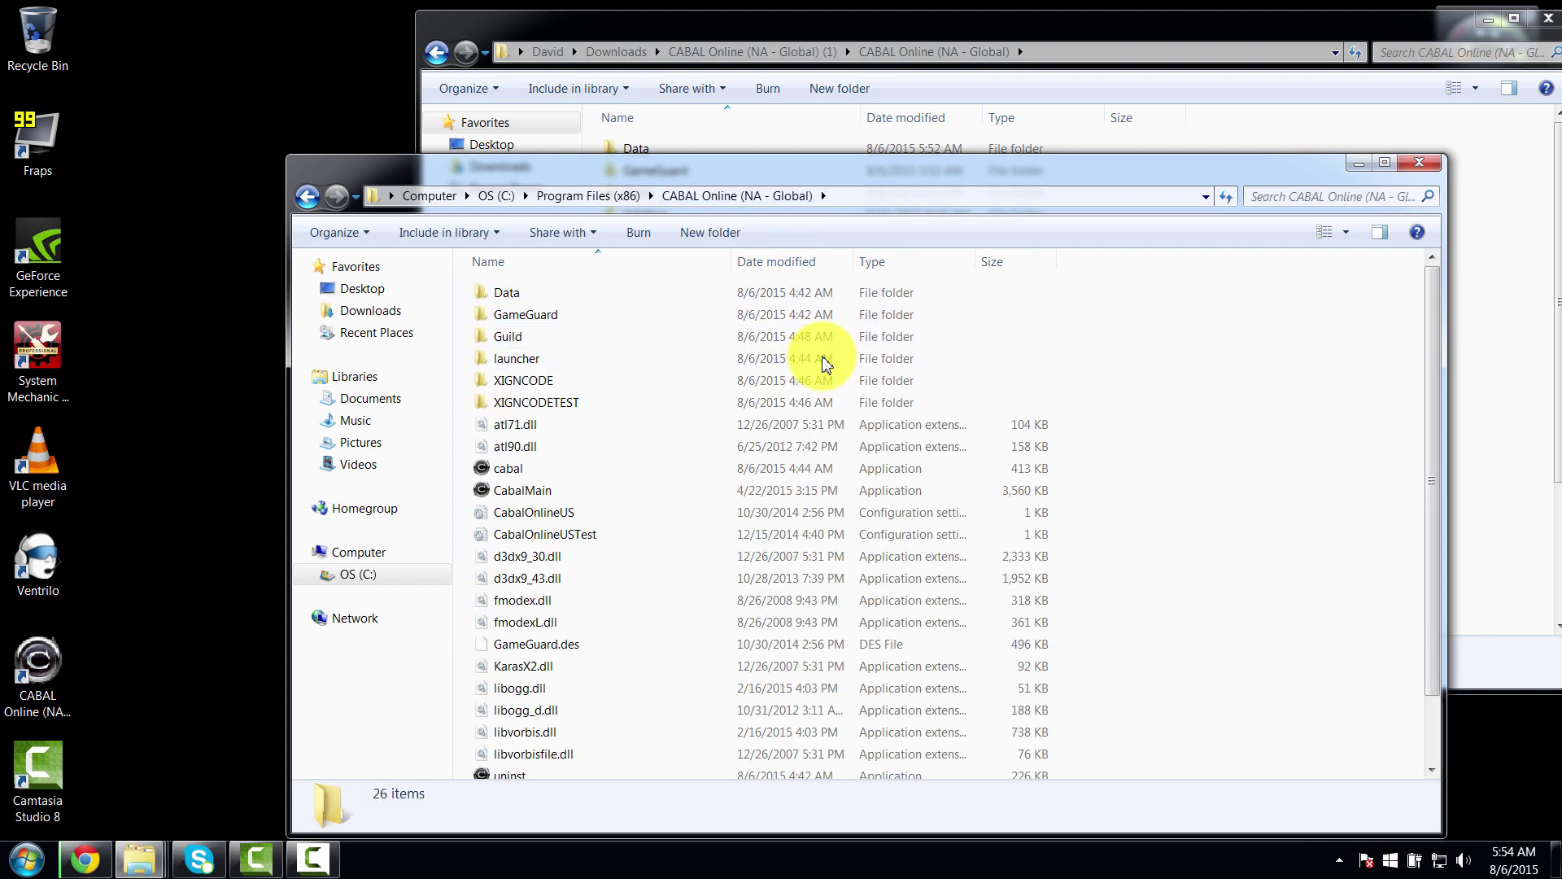
# Step: Copy all 31 items of the extracted CABAL Online working copy
pyautogui.hotkey('alt', 'Tab')
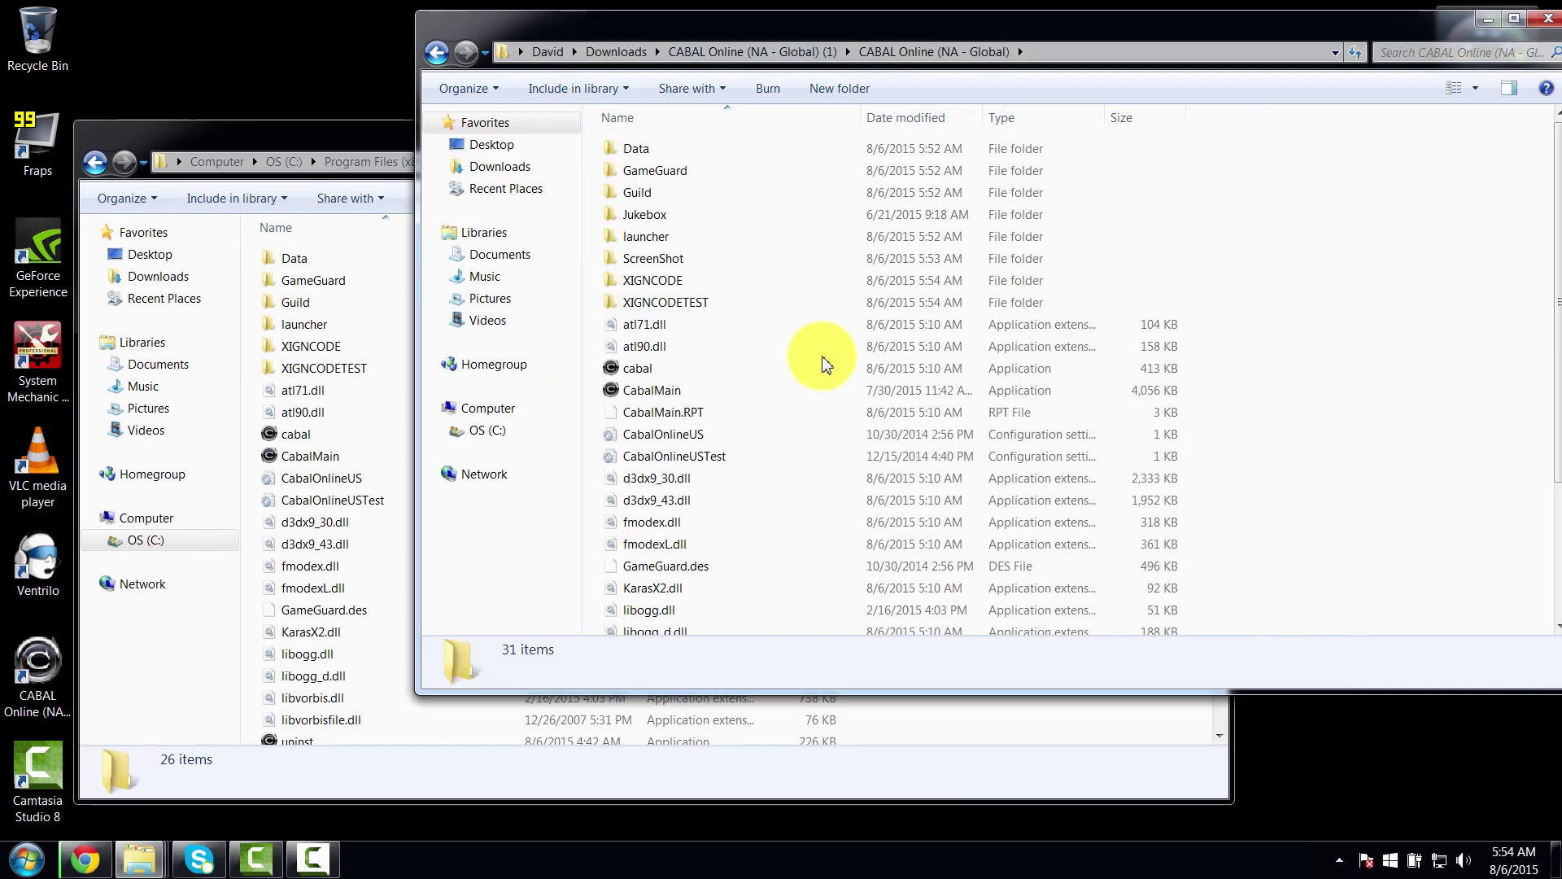
pyautogui.press('Down')
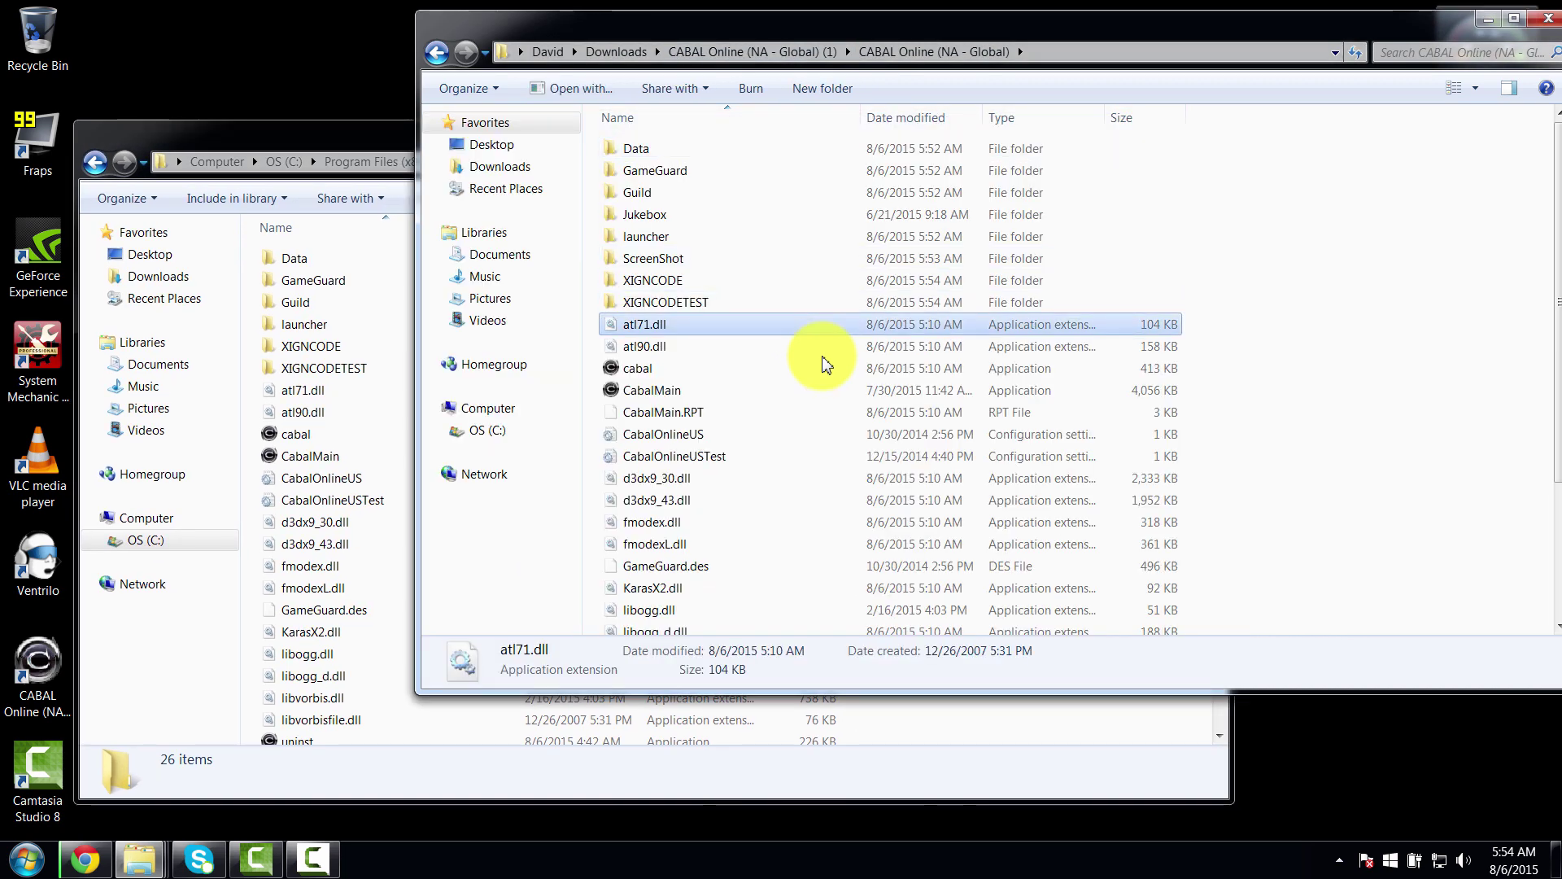
pyautogui.hotkey('ctrl', 'a')
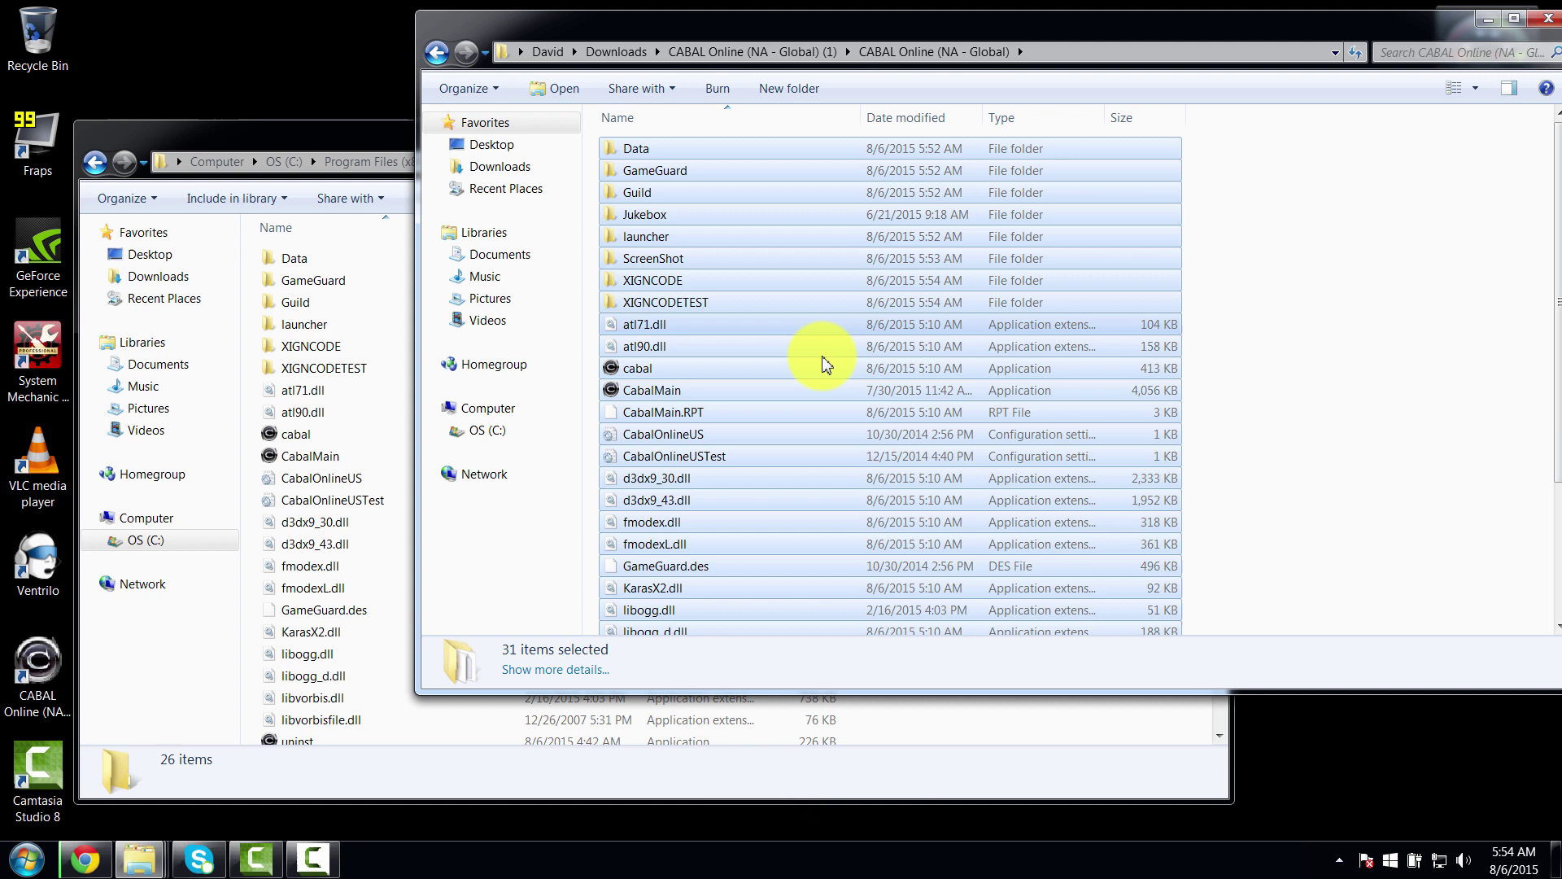
pyautogui.hotkey('shift', 'F10')
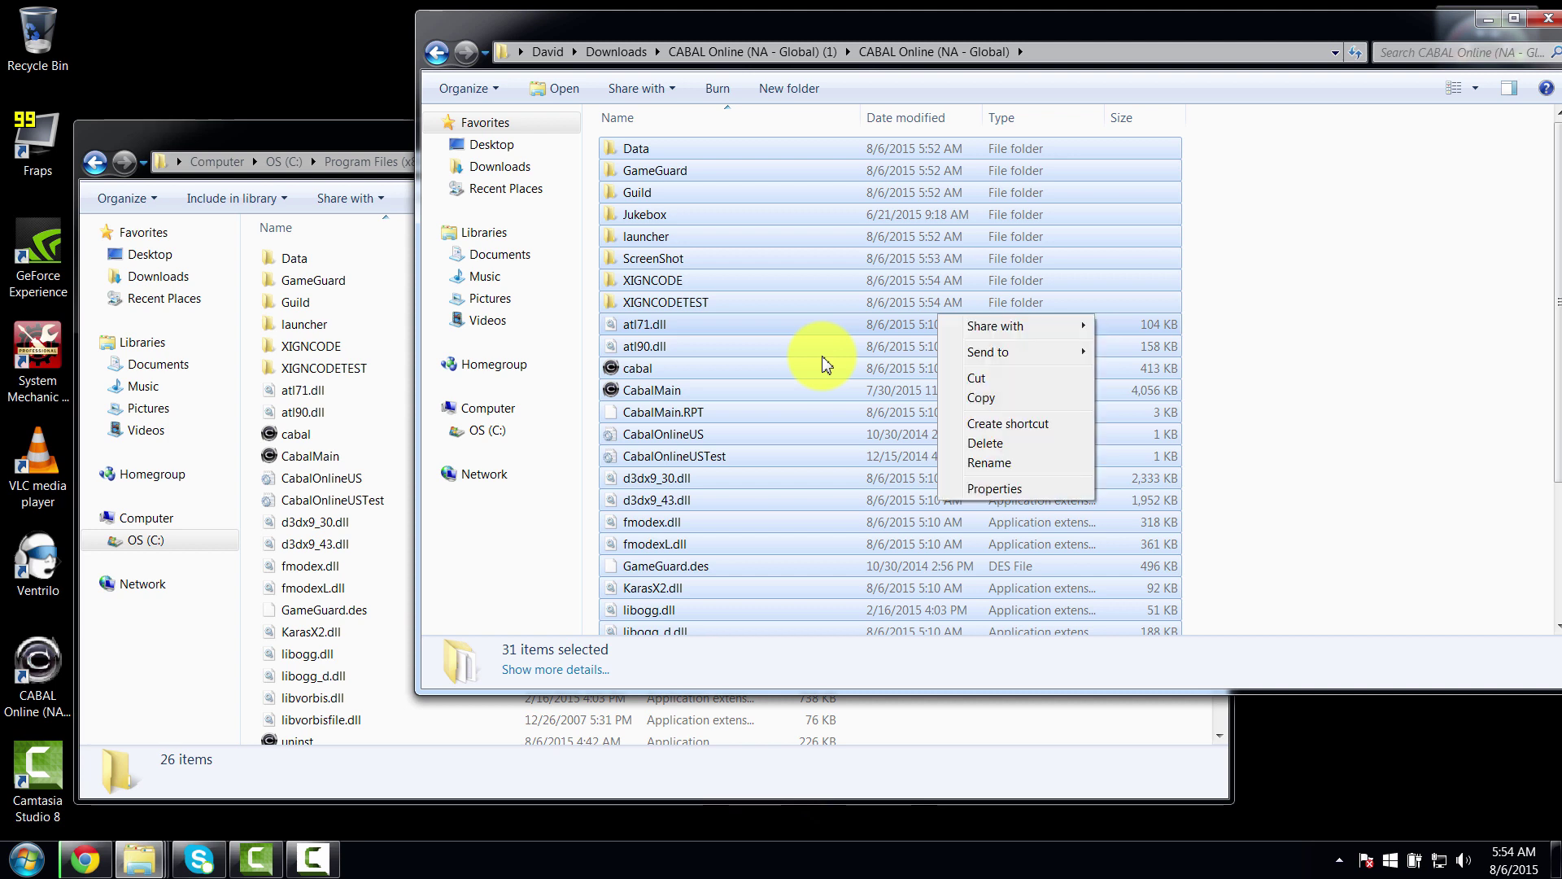
pyautogui.press('Down')
pyautogui.press('Down')
pyautogui.press('Down')
pyautogui.press('Down')
pyautogui.press('Return')
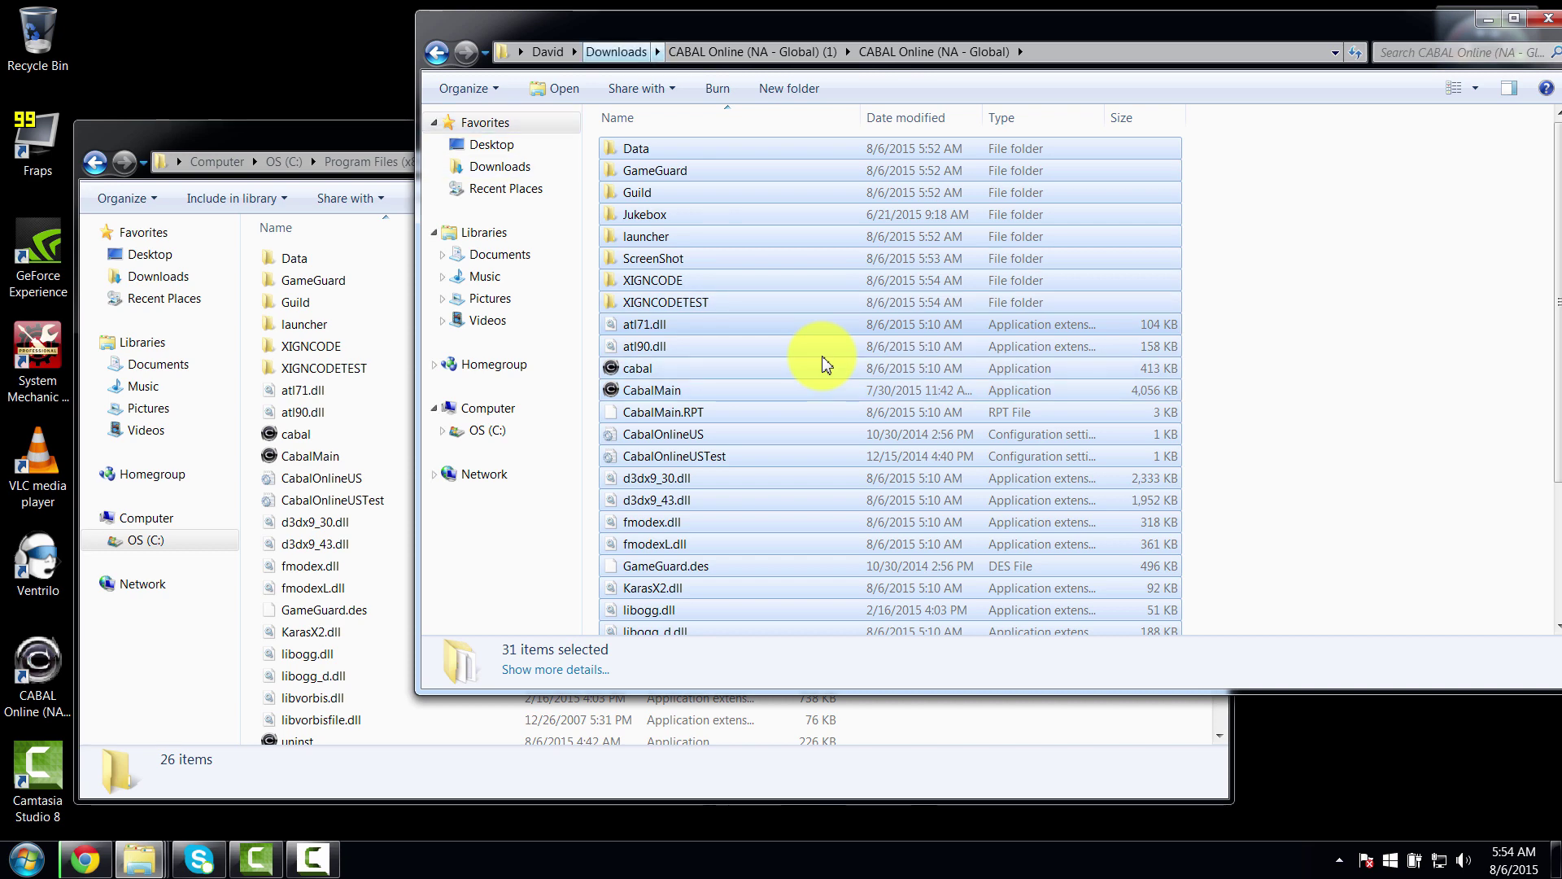
# Step: Paste the copied files into the installed CABAL Online folder
pyautogui.moveTo(732, 75); pyautogui.dragTo(1037, 85)
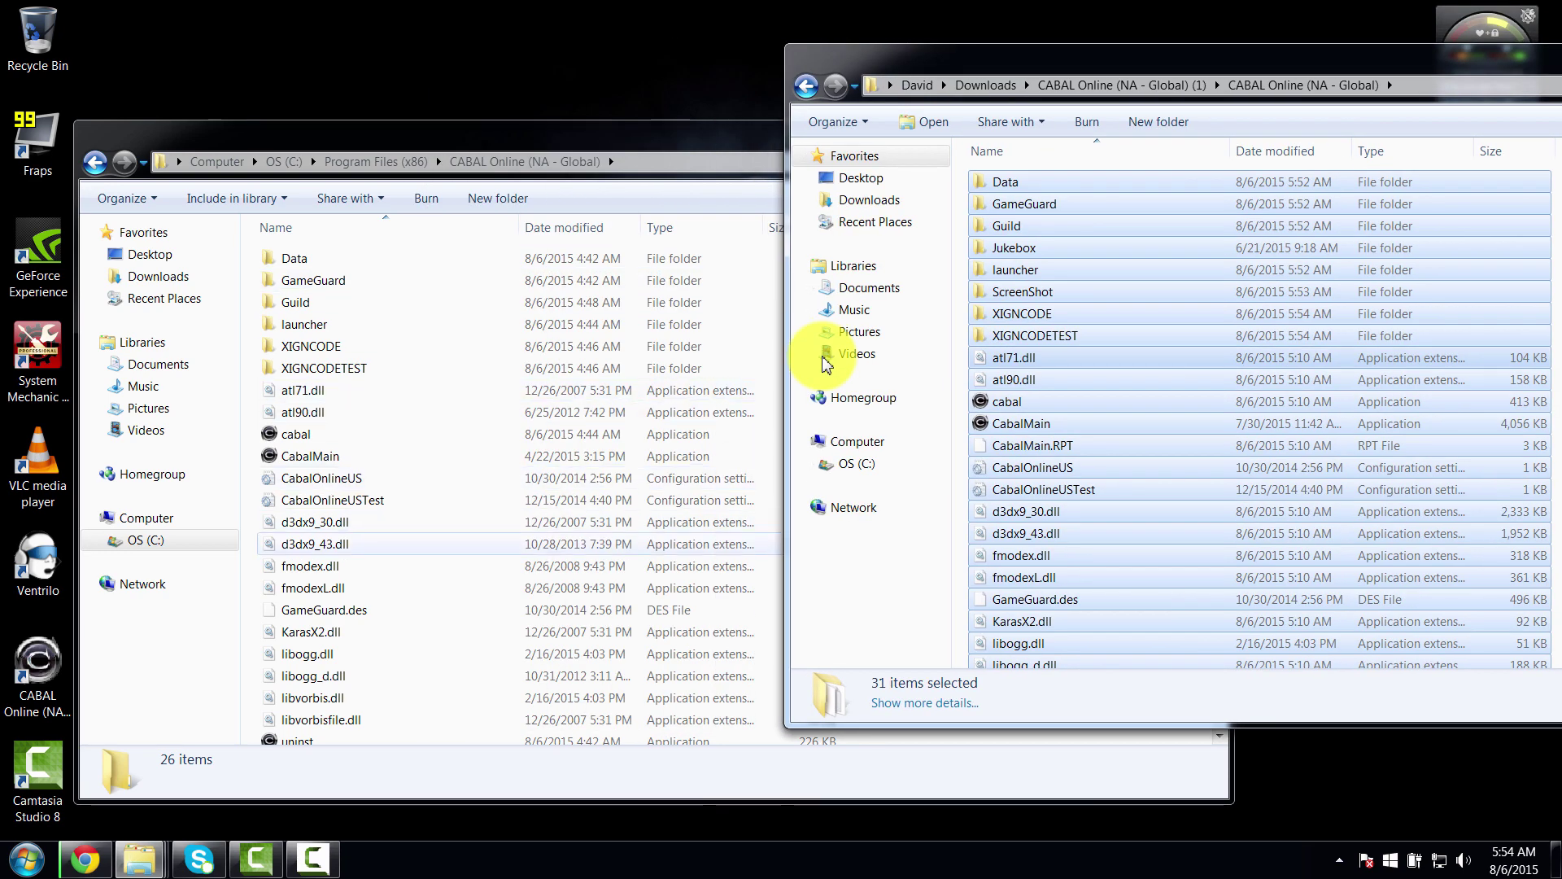
pyautogui.click(310, 565)
pyautogui.press('Menu')
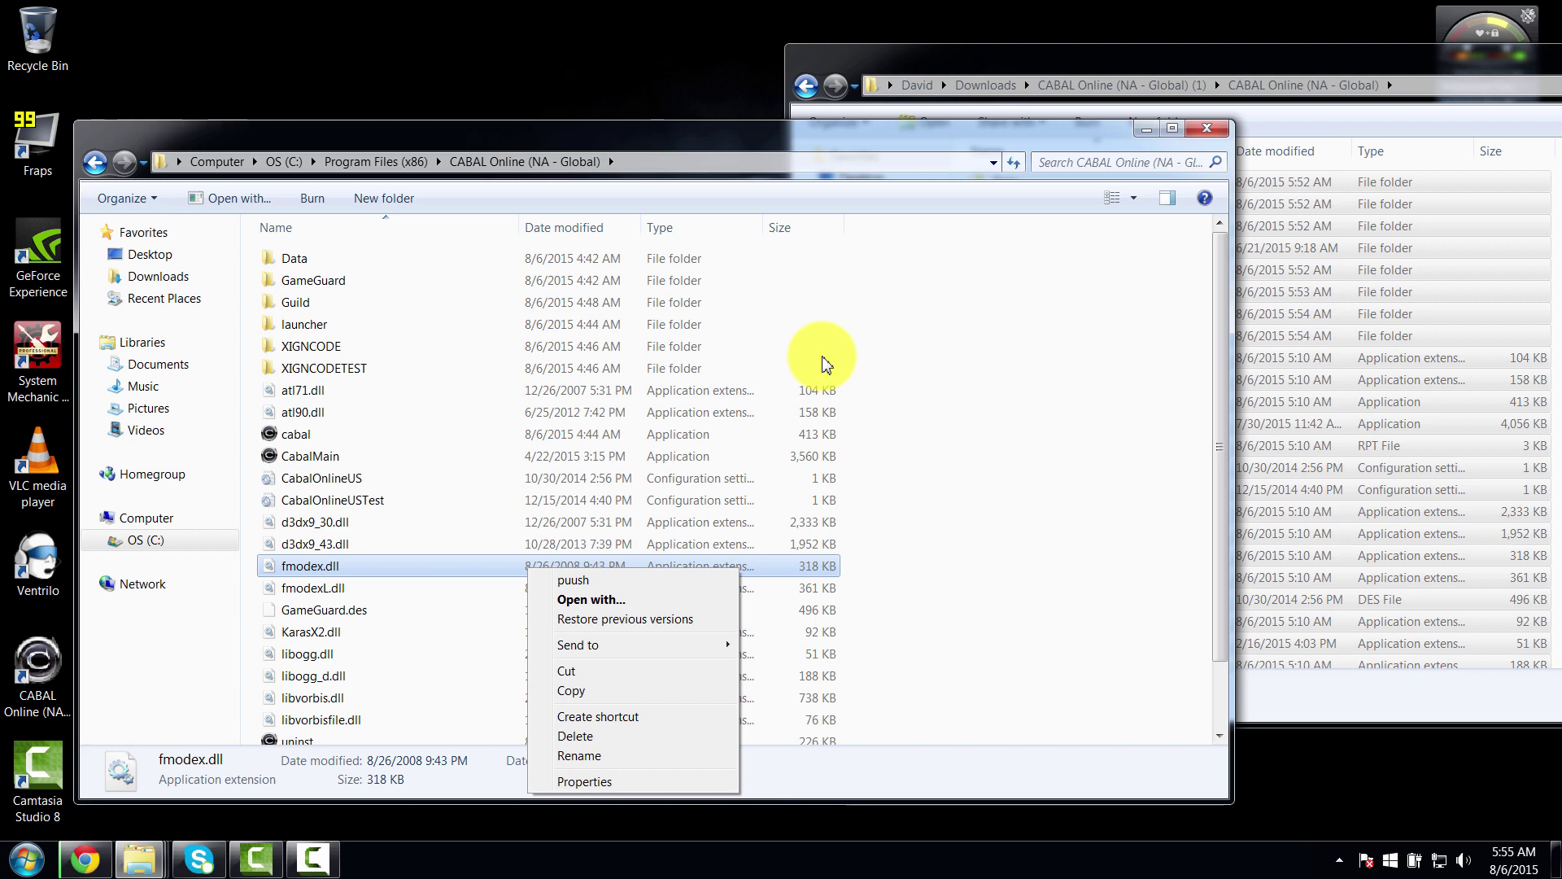
pyautogui.rightClick(900, 407)
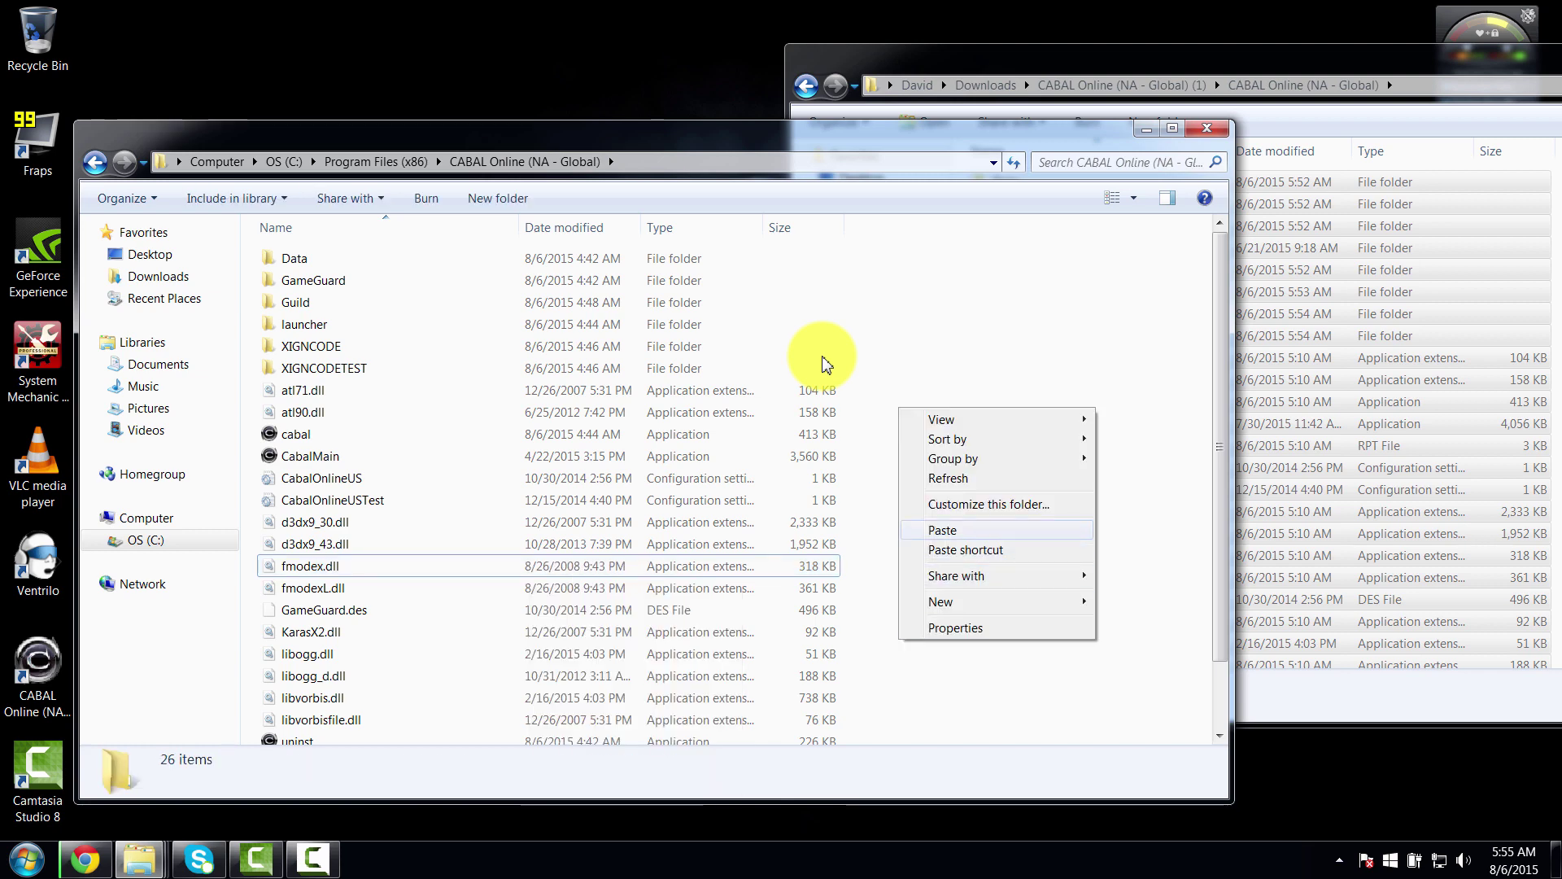
pyautogui.press('Return')
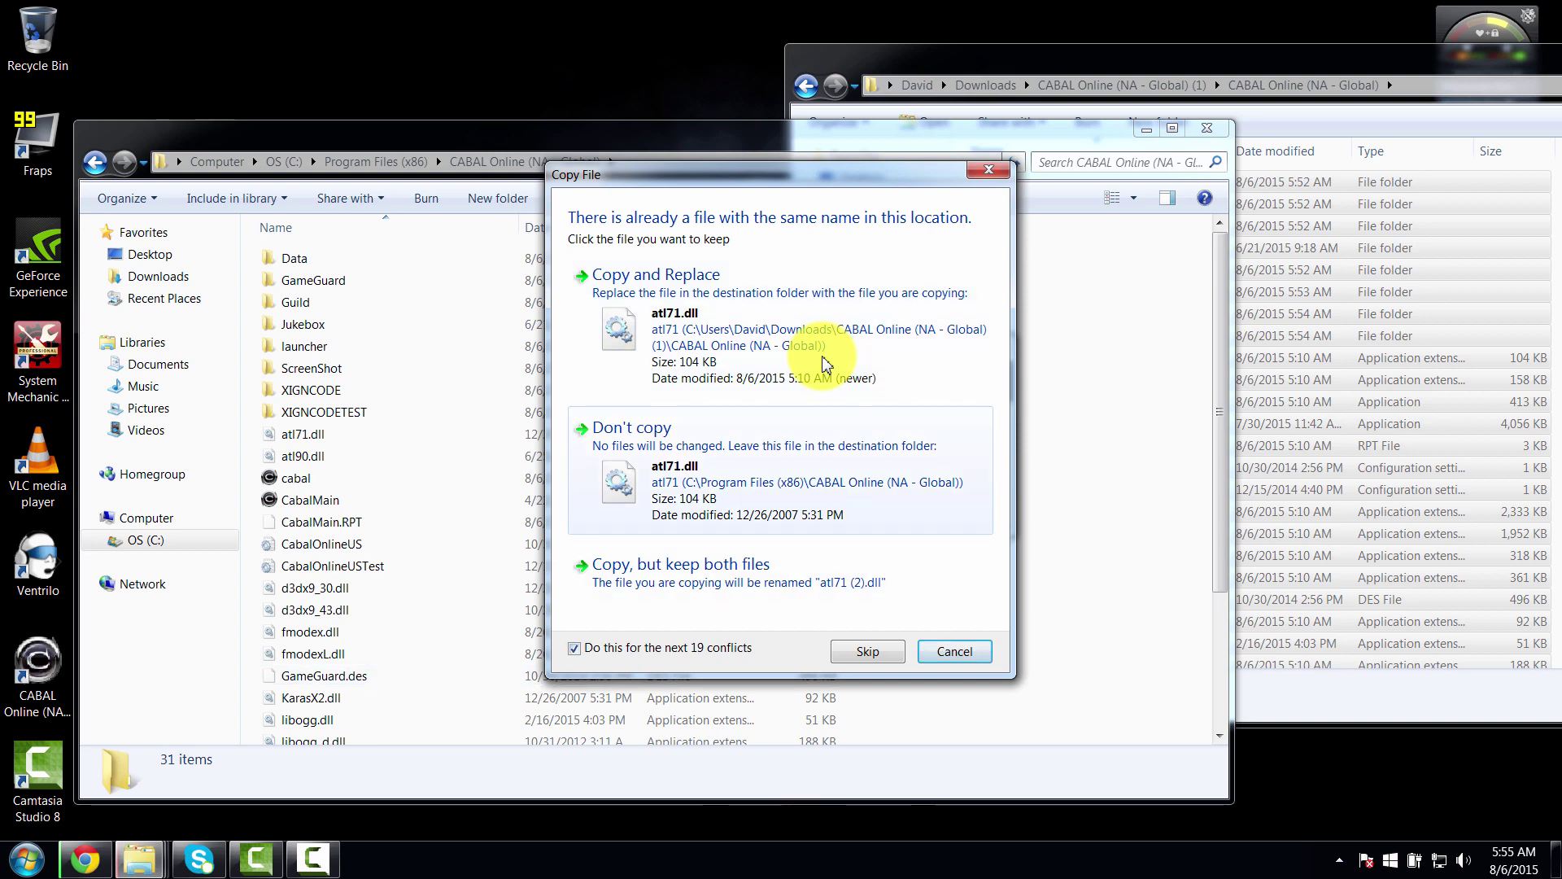
# Step: Replace all conflicting files and merge folders, then close both Explorer windows
pyautogui.click(824, 362)
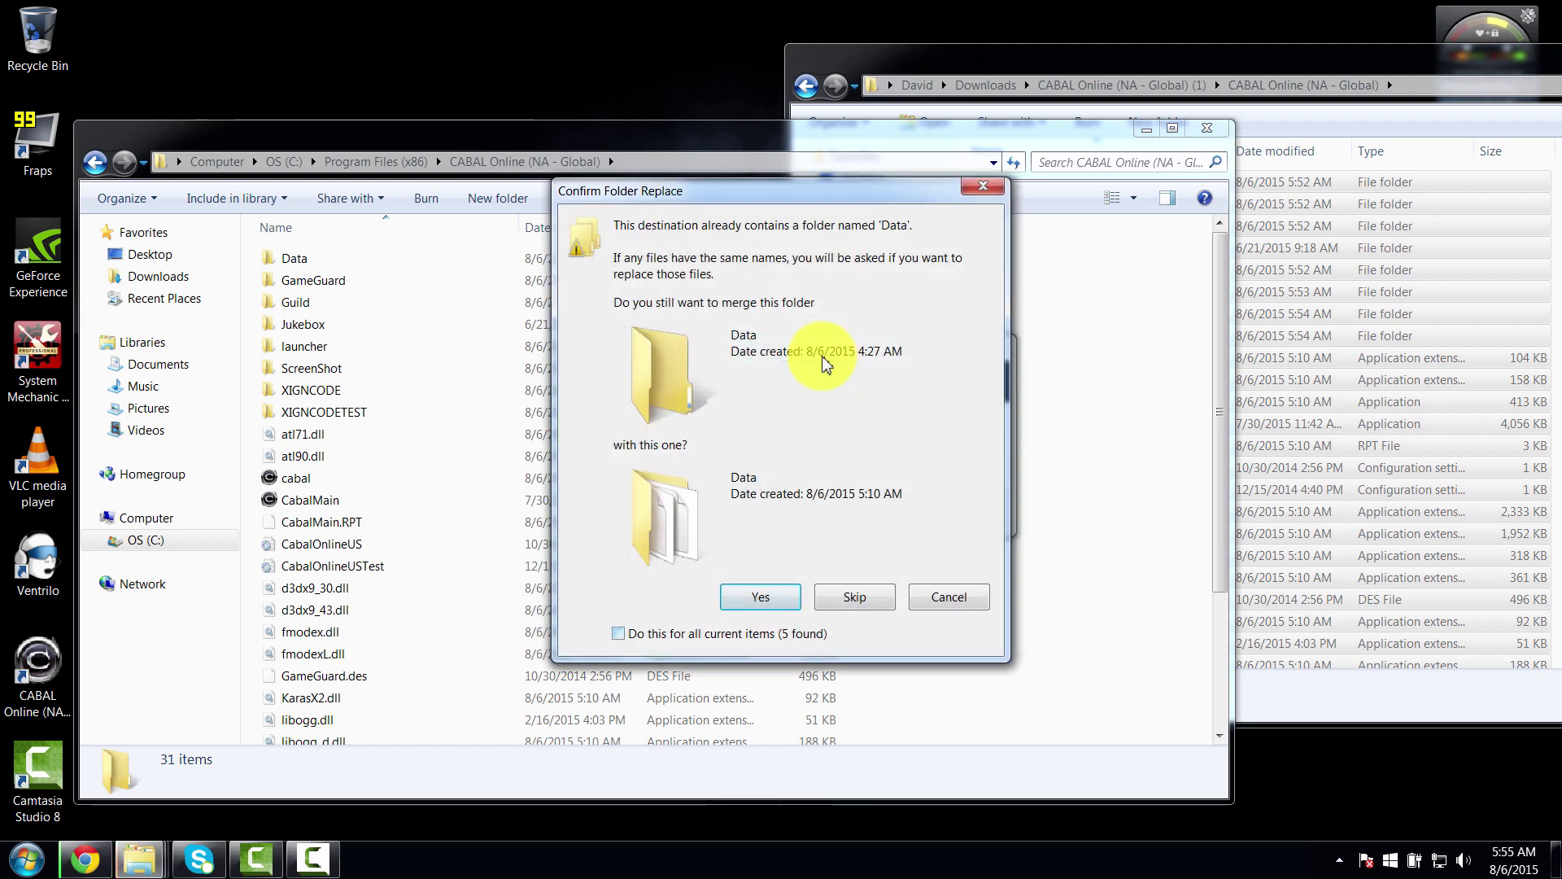
pyautogui.hotkey('alt', 'd')
pyautogui.press('Return')
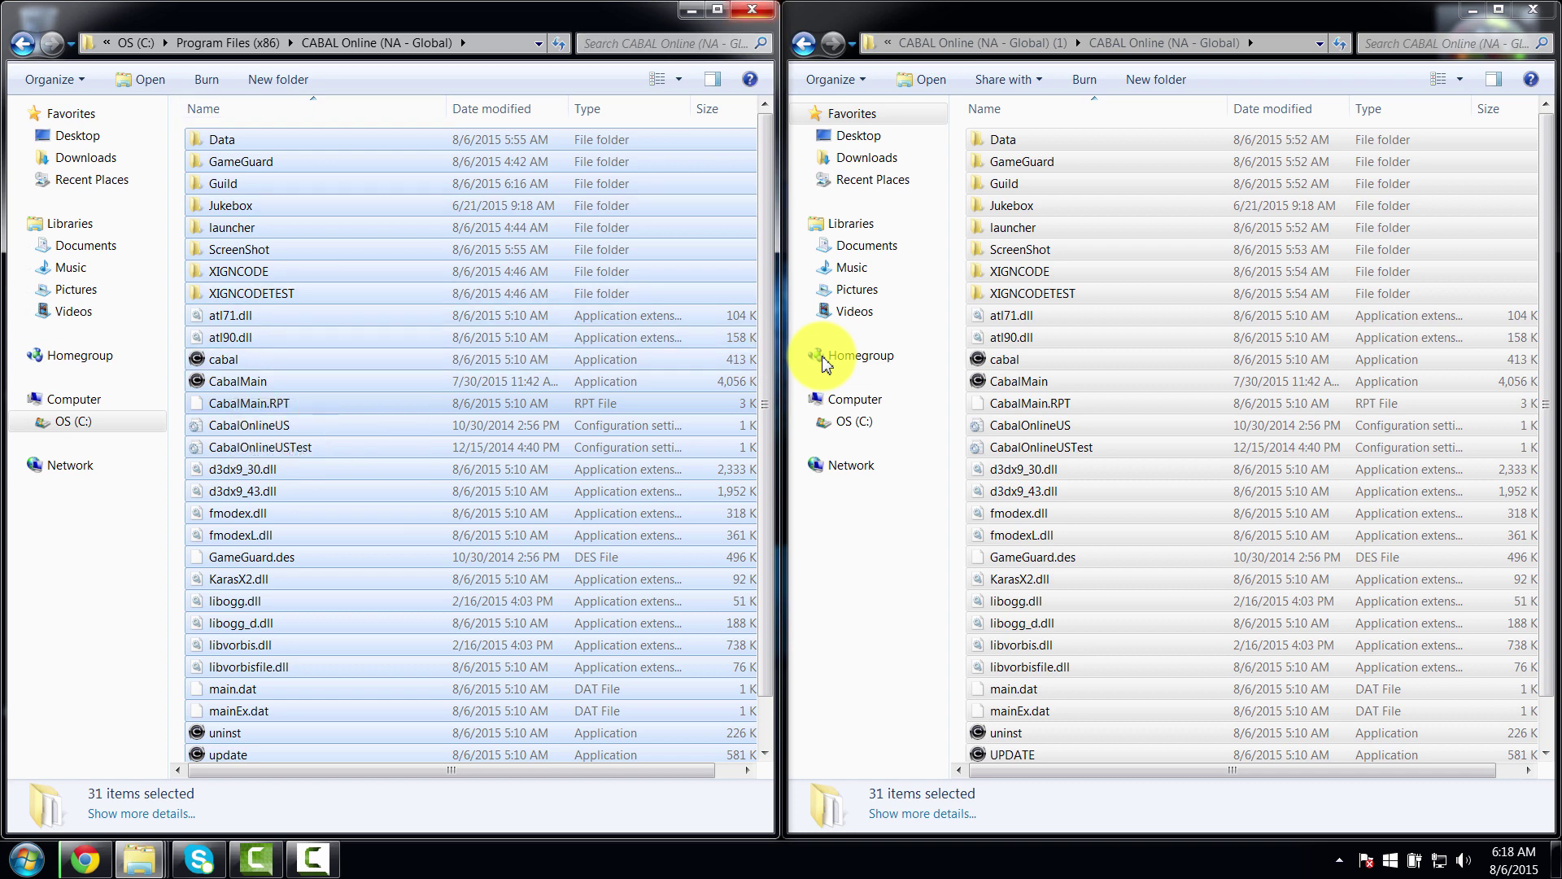
pyautogui.hotkey('alt', 'F4')
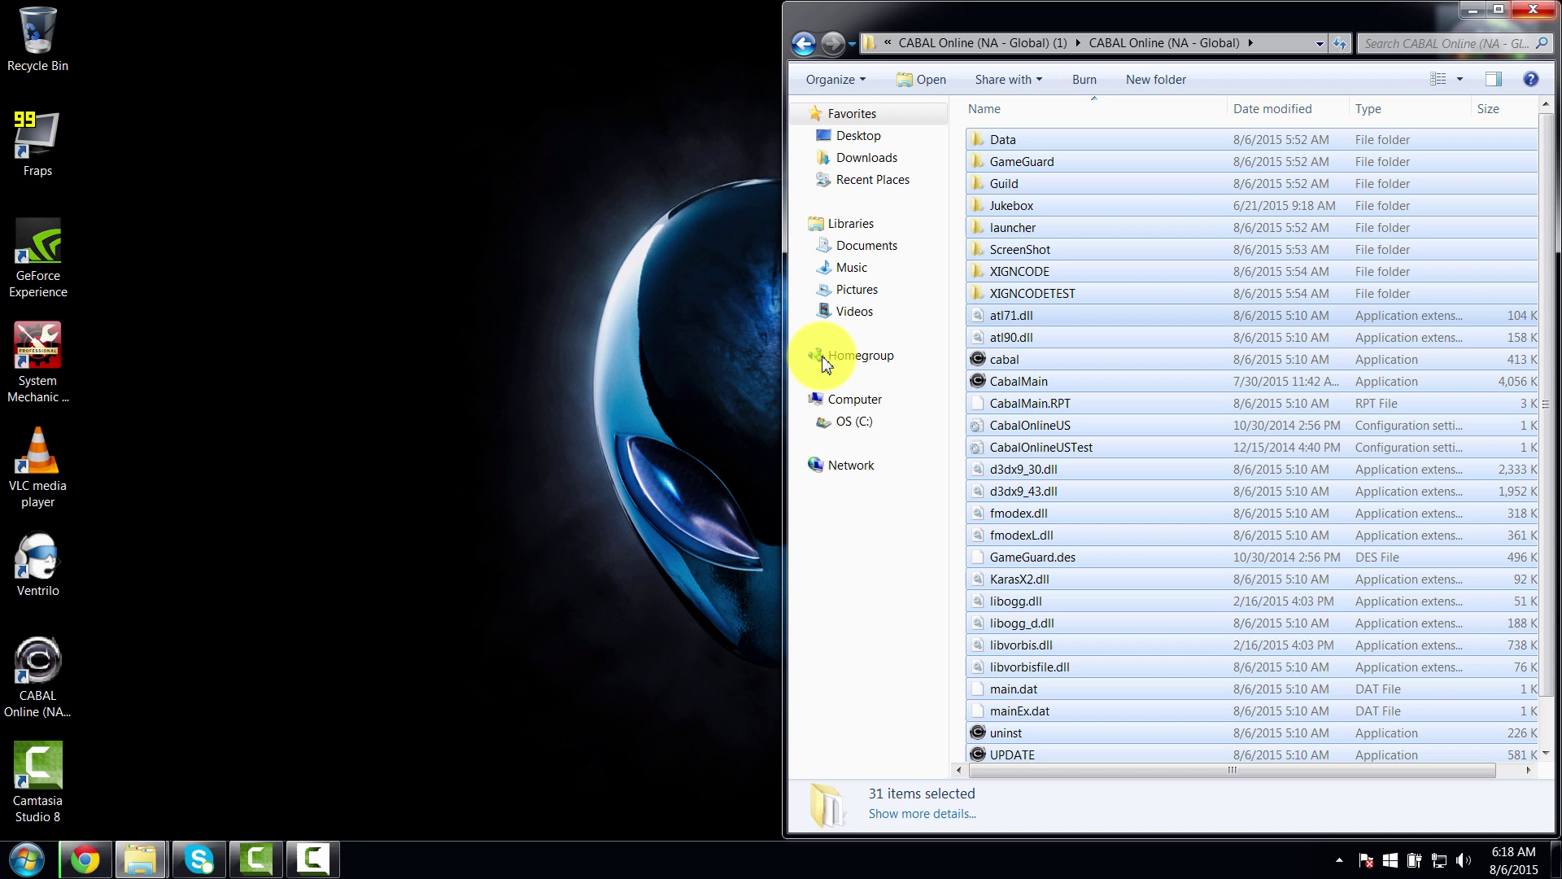
pyautogui.hotkey('alt', 'F4')
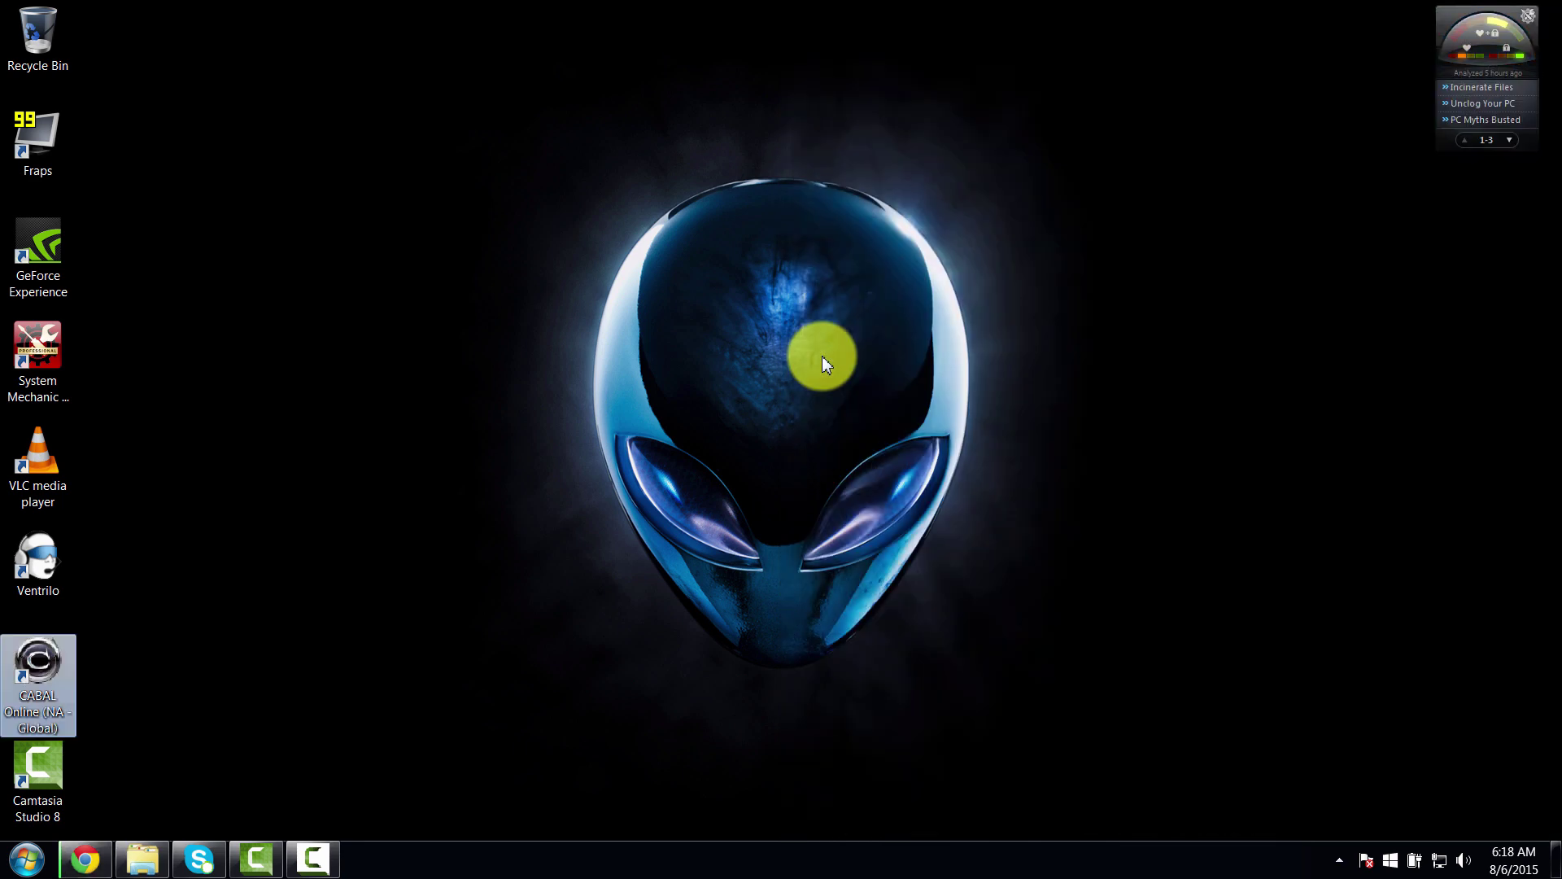
# Step: Relaunch CABAL Online from the desktop and allow the launcher to run its file check
pyautogui.press('Return')
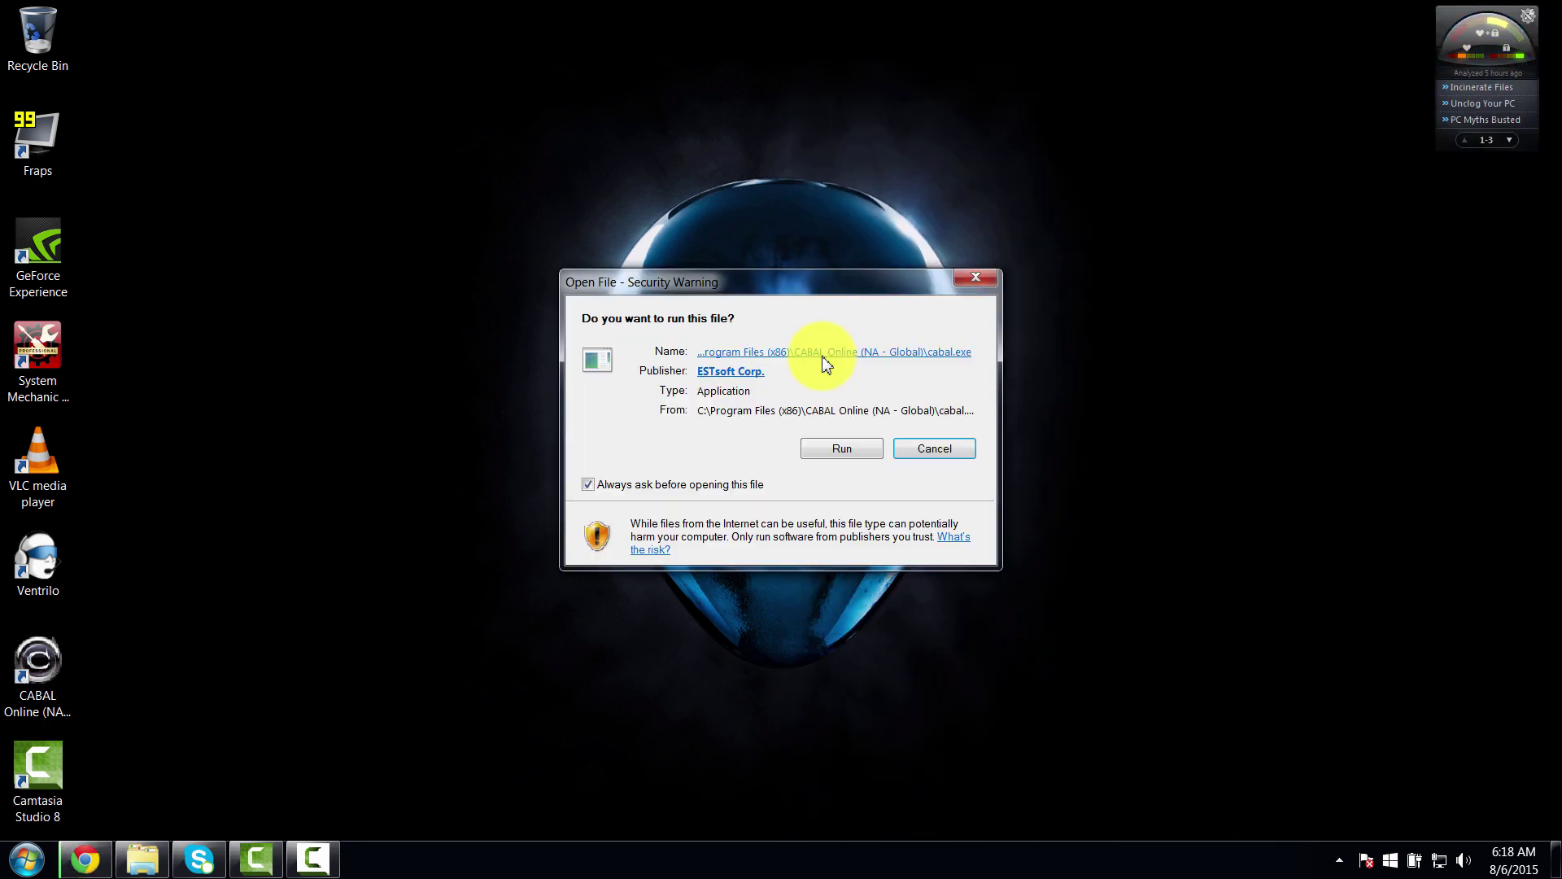
pyautogui.press('Return')
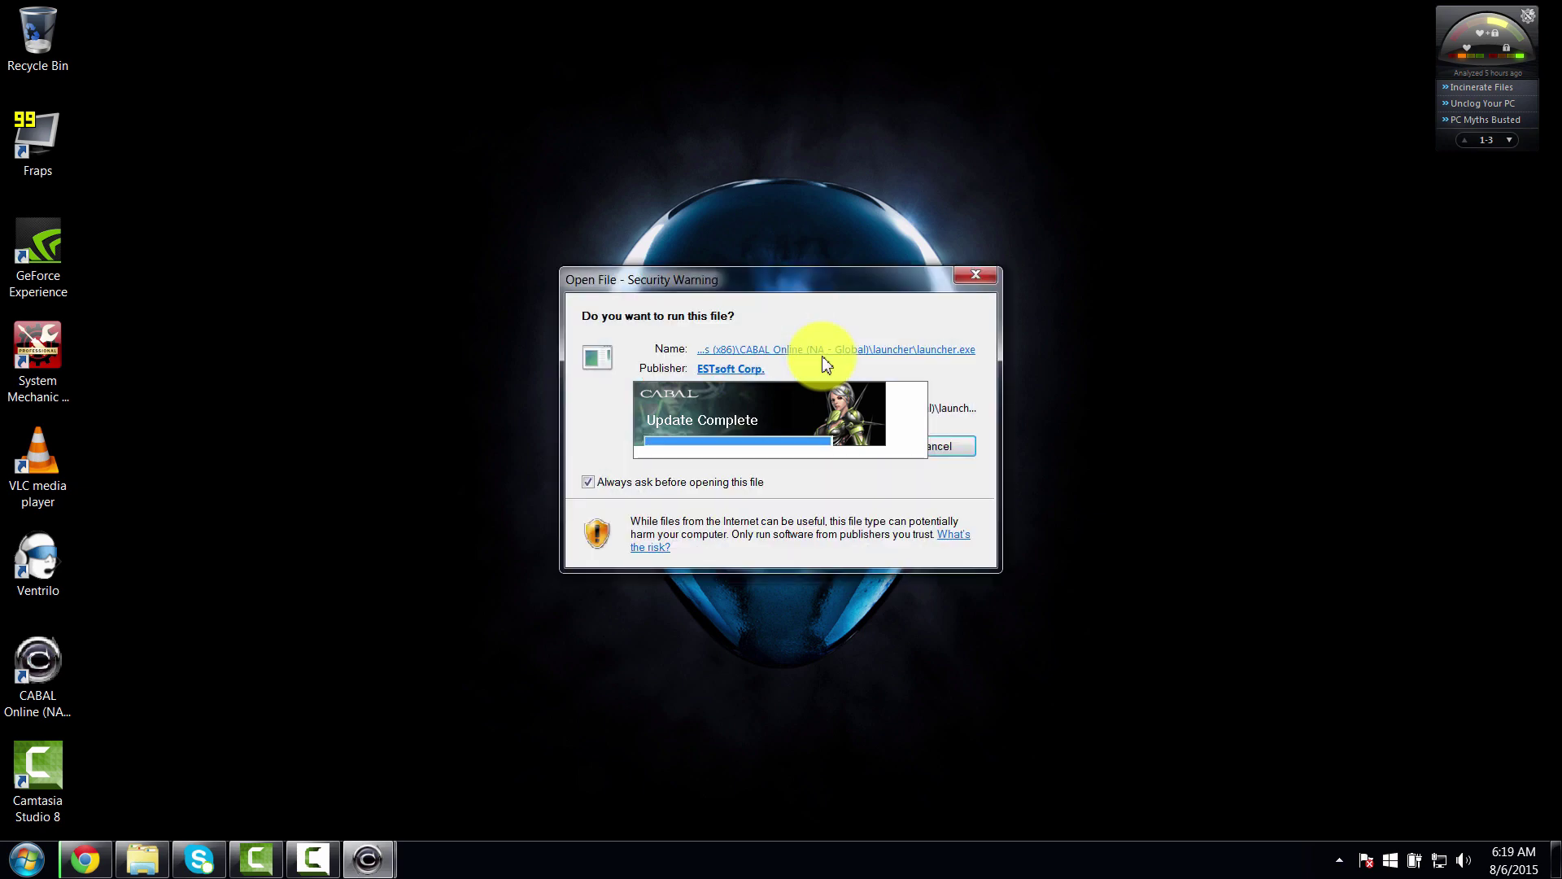
pyautogui.press('Return')
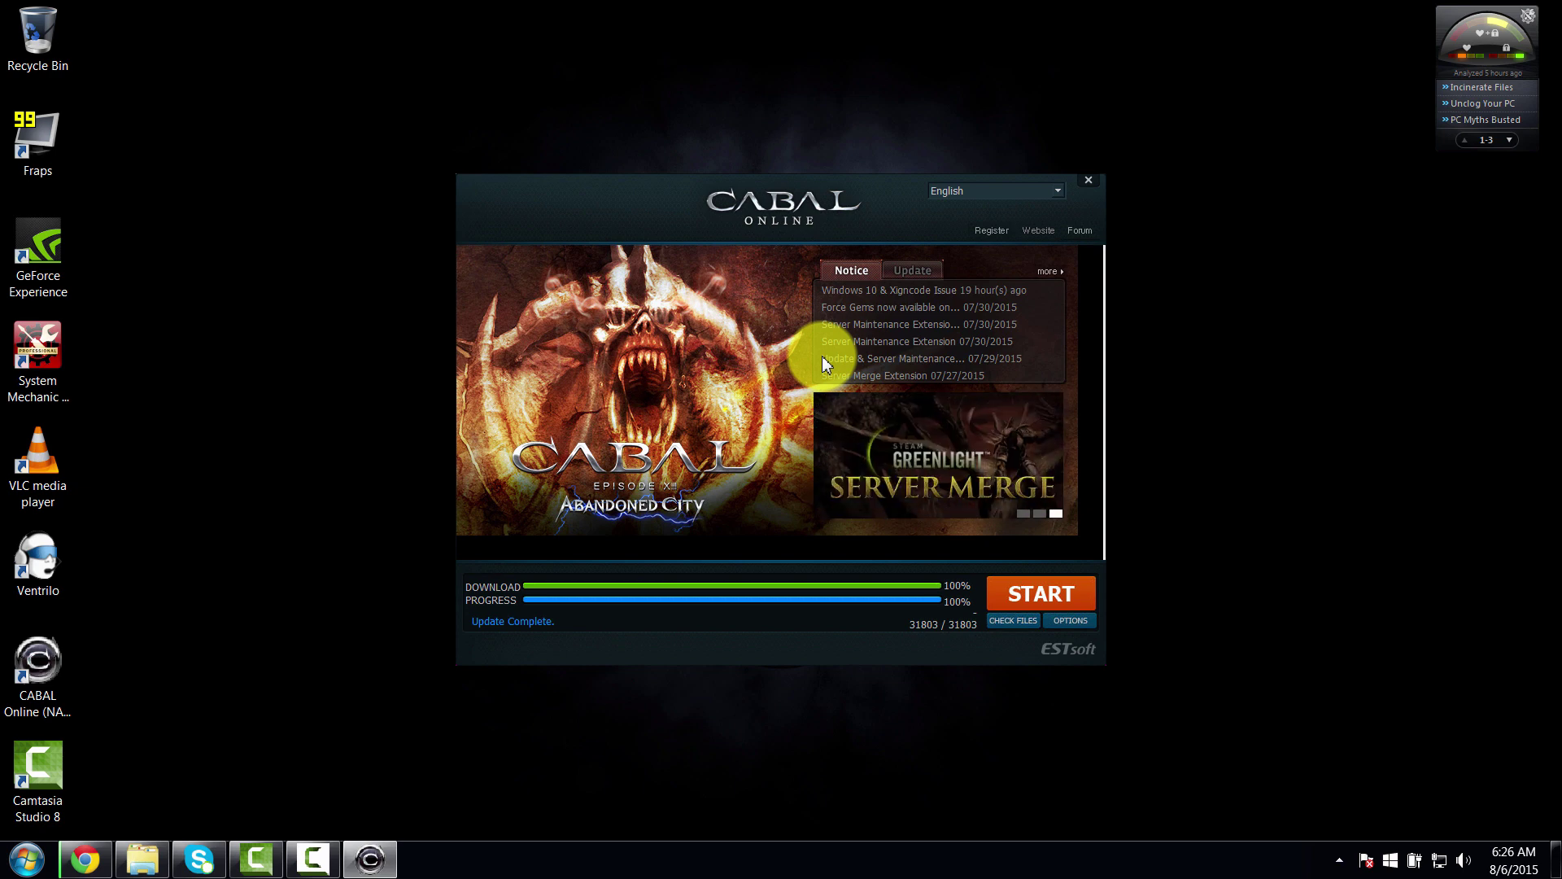
# Step: Restart the launcher, start the game in windowed mode, and switch to the browser
pyautogui.hotkey('alt', 'F4')
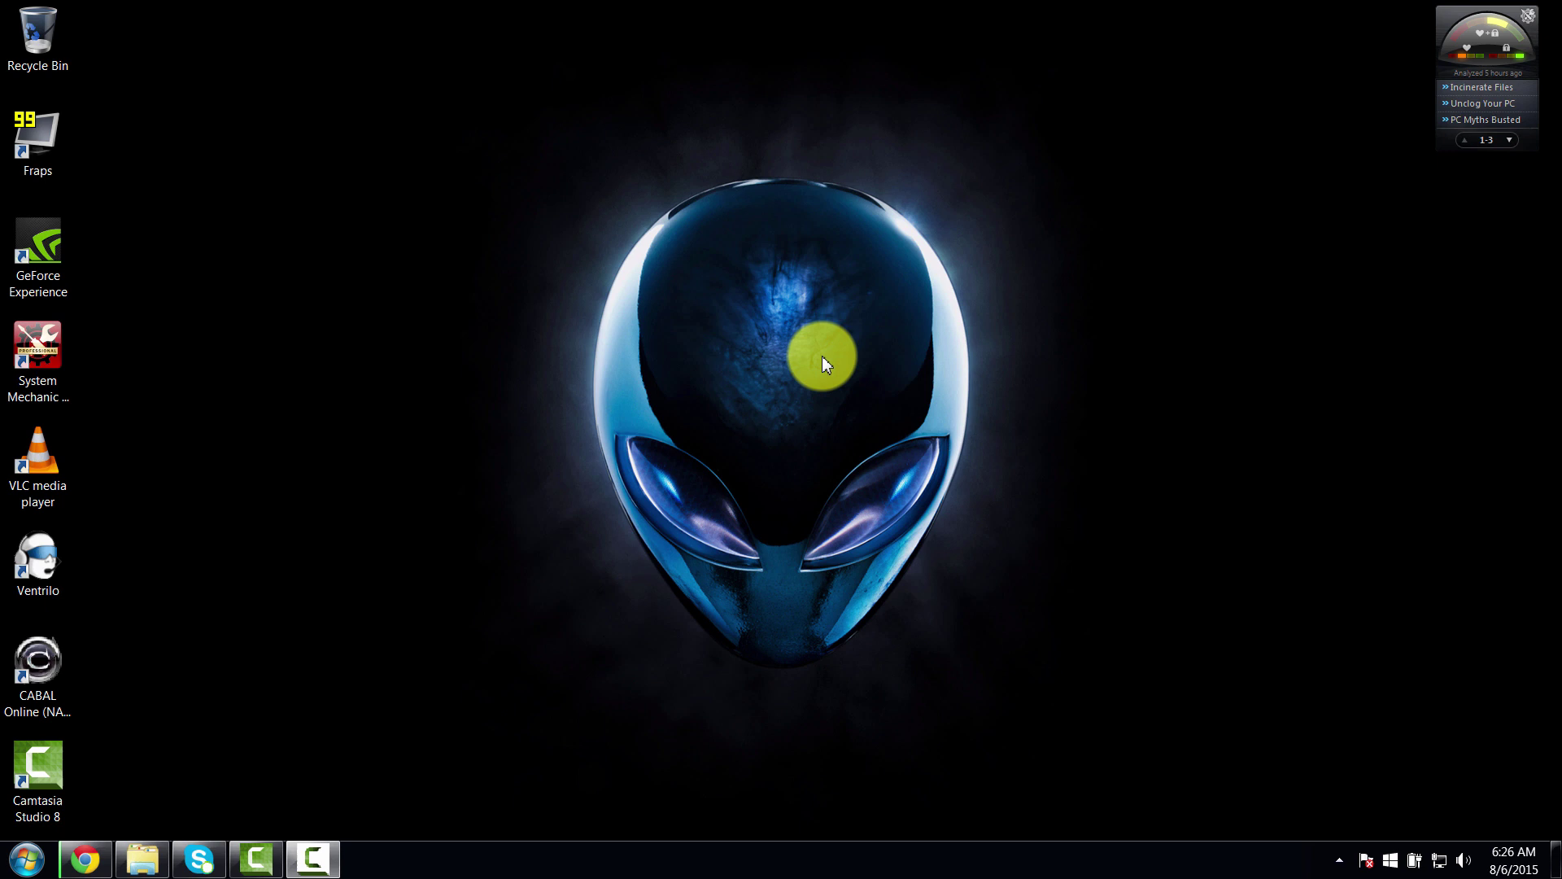
pyautogui.press('Return')
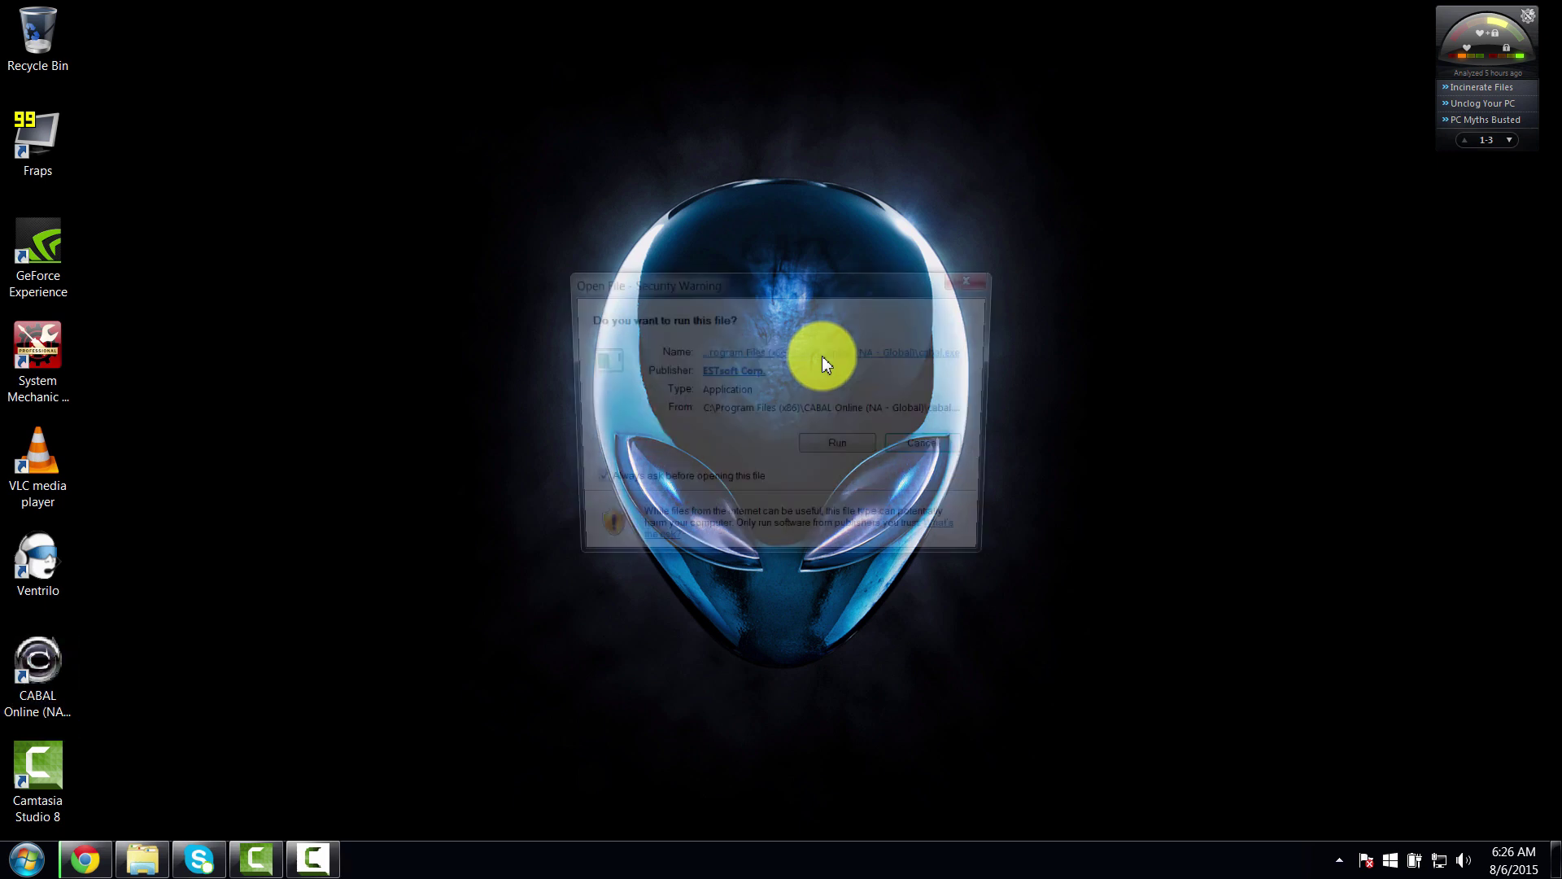
pyautogui.press('Return')
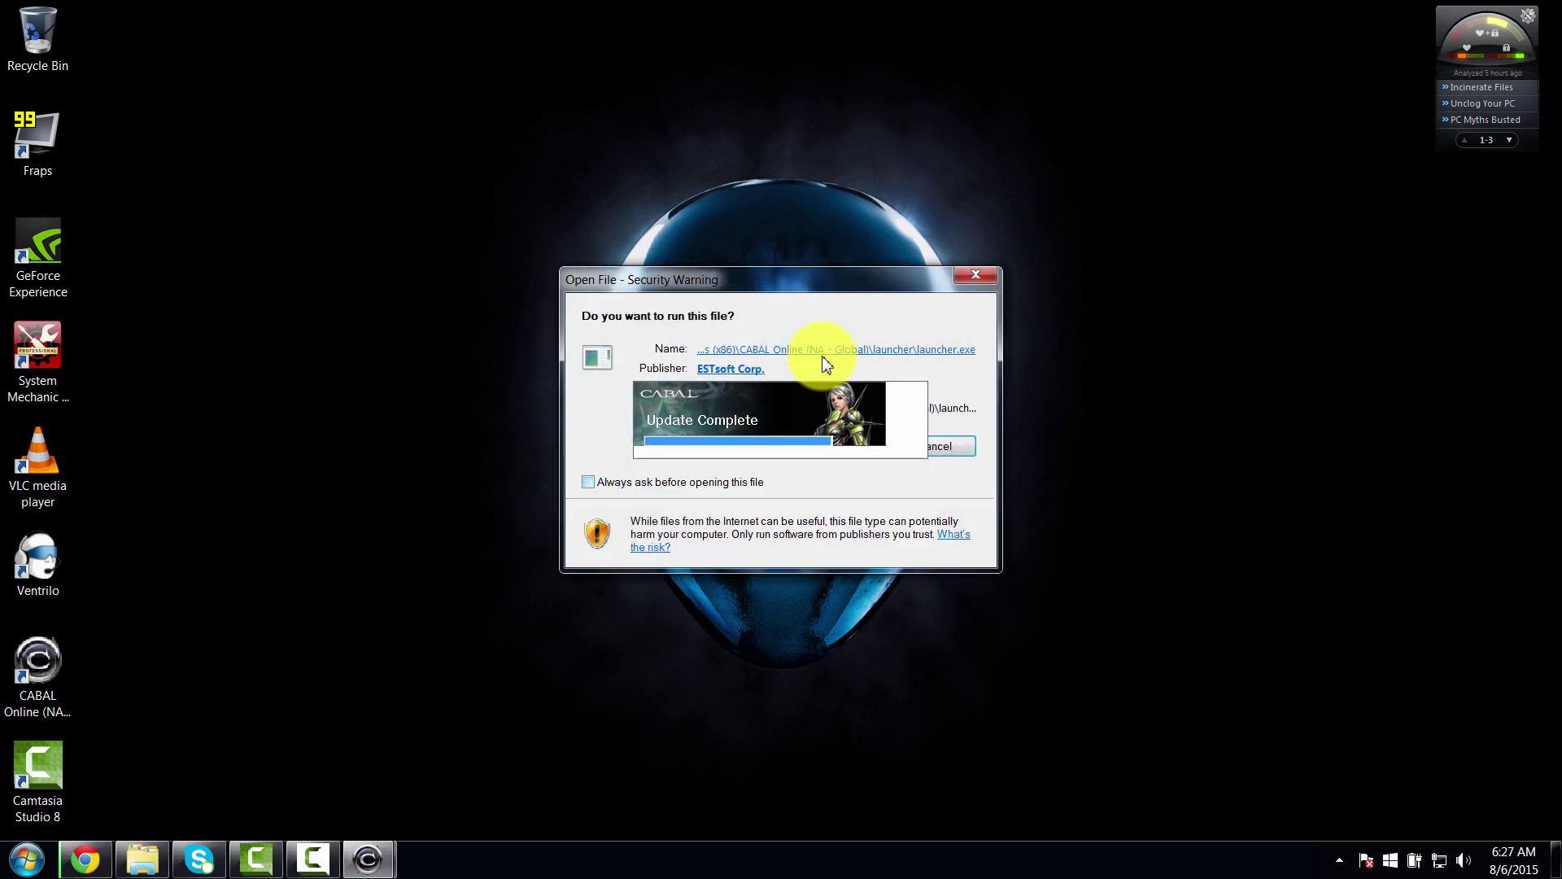
pyautogui.press('Return')
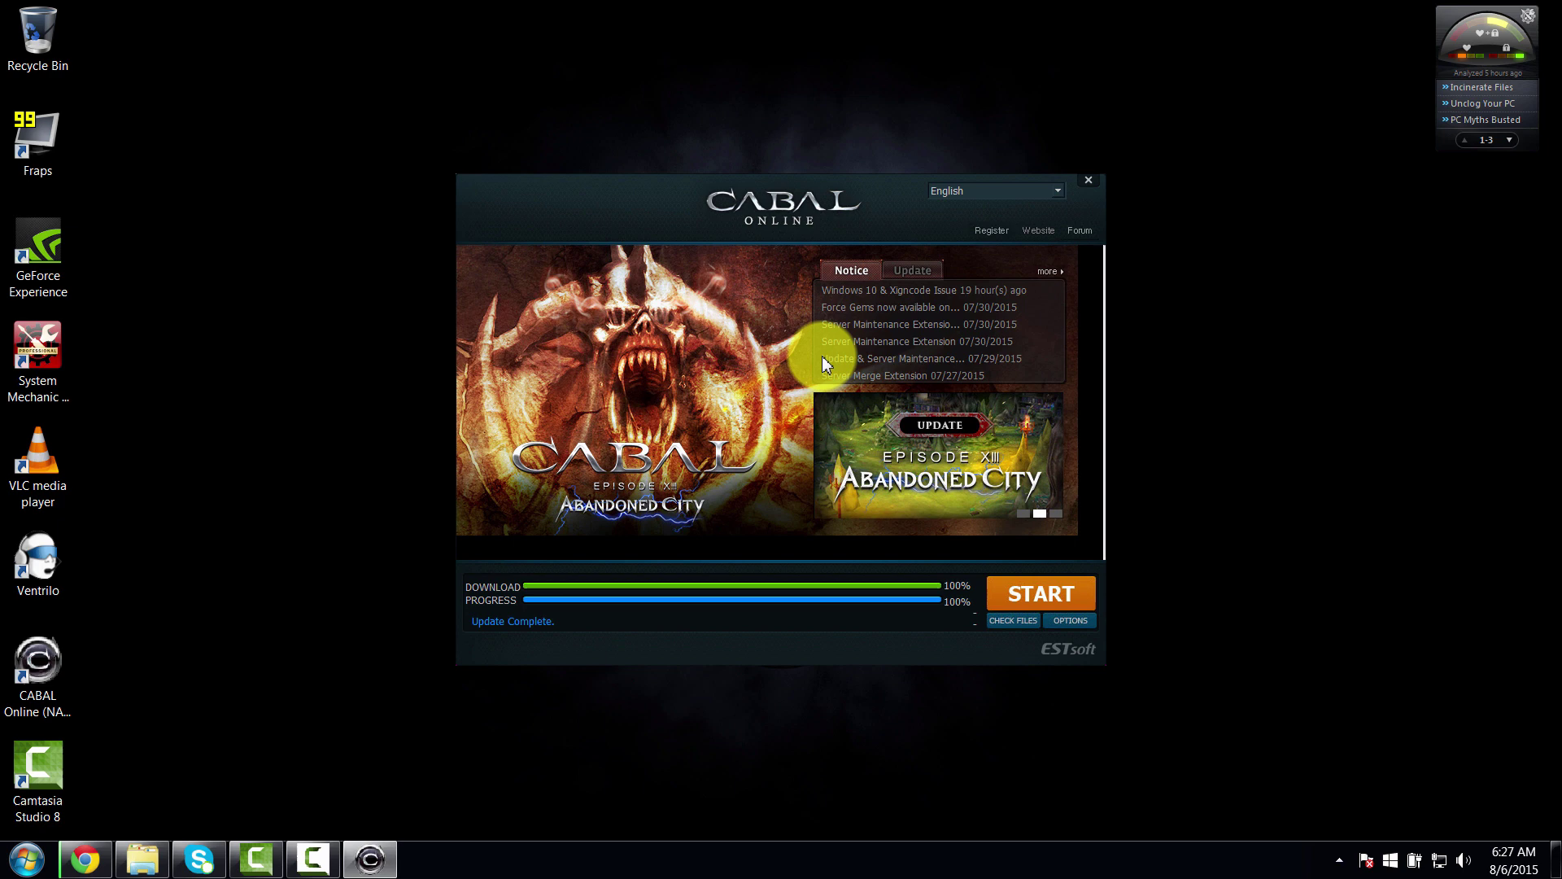
pyautogui.press('Return')
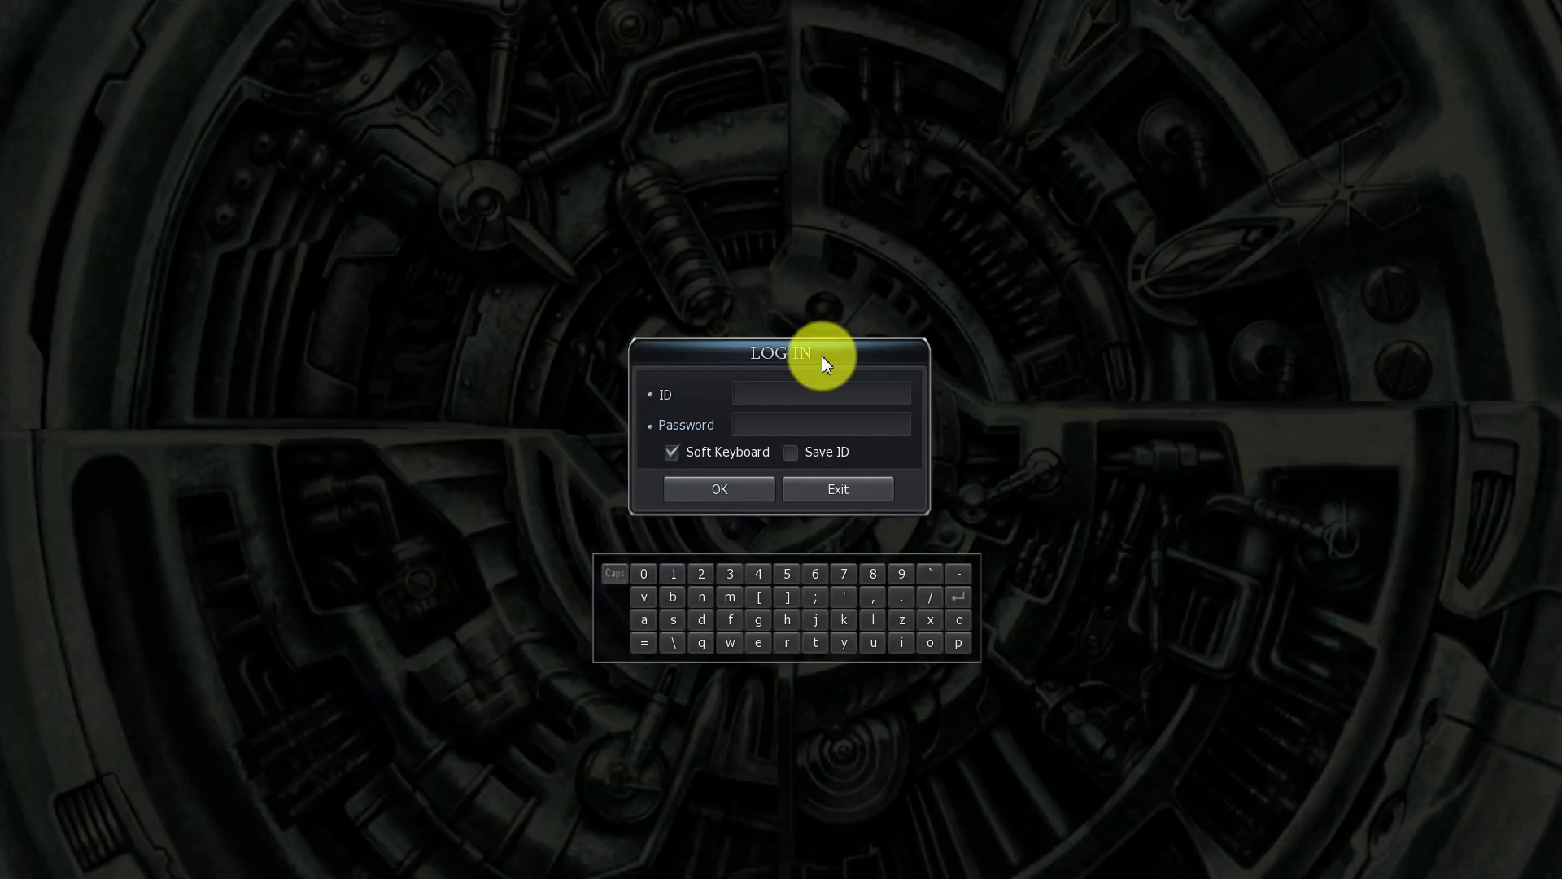
pyautogui.hotkey('alt', 'Return')
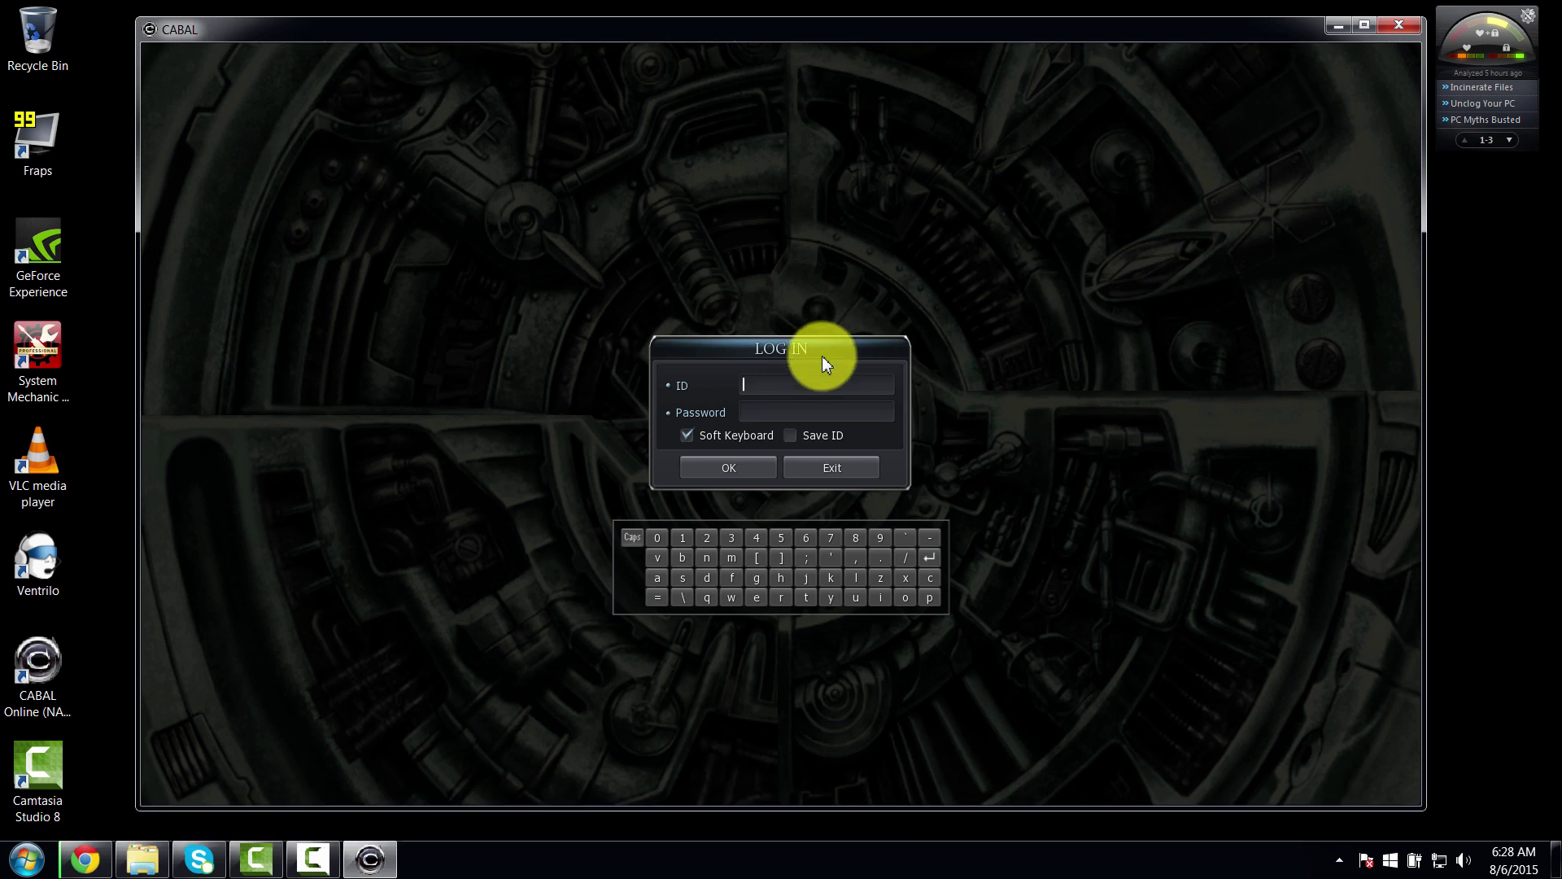
pyautogui.hotkey('alt', 'Tab')
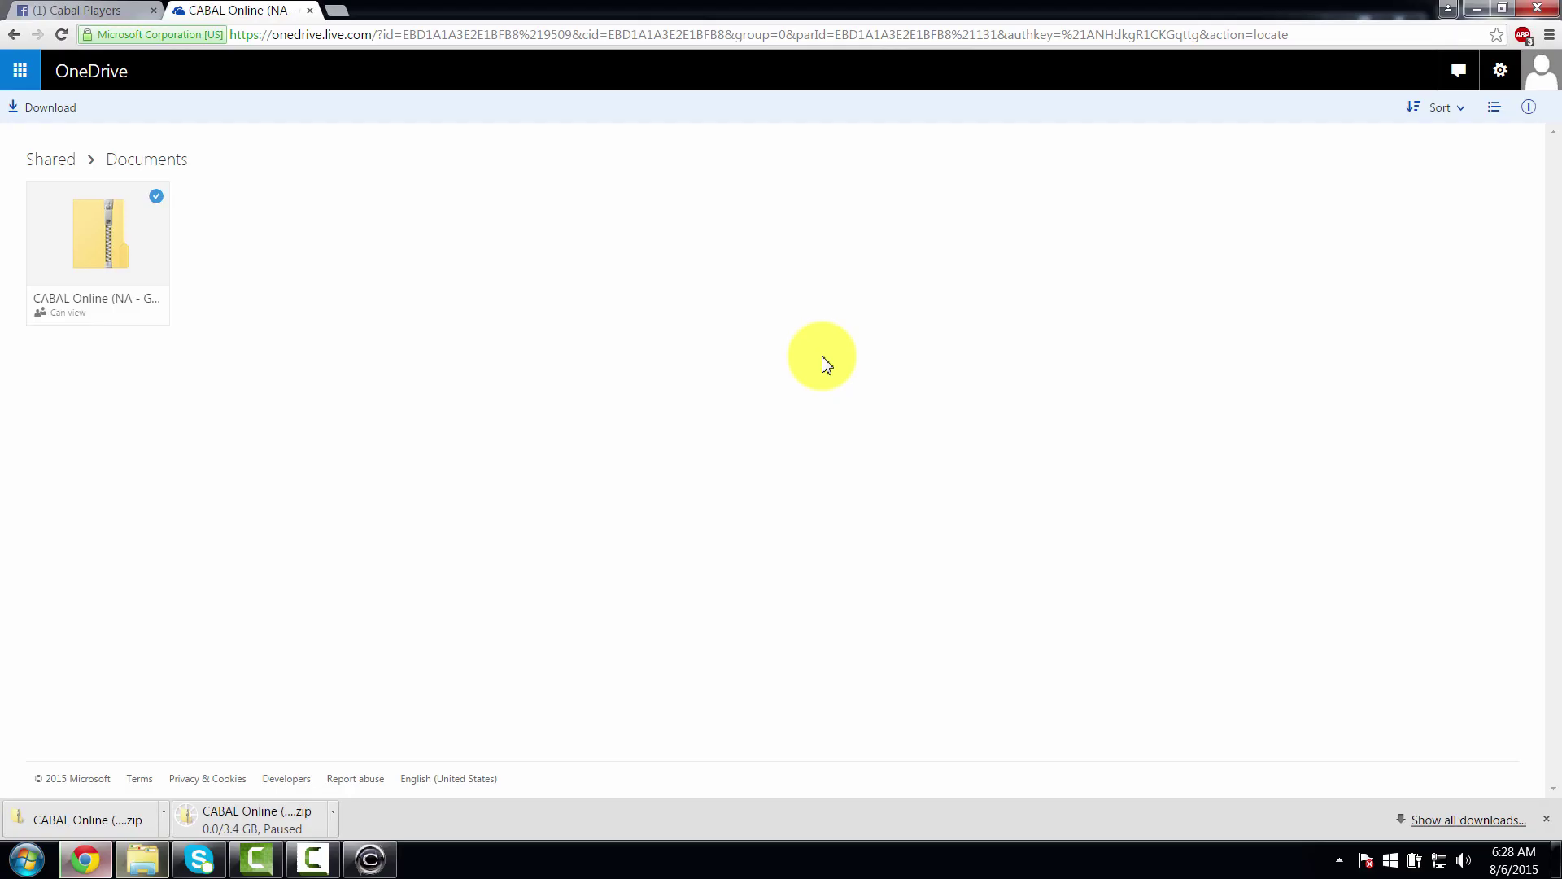
# Step: Zoom in on the Cabal Players post and highlight its fix instructions
pyautogui.hotkey('ctrl', 'Tab')
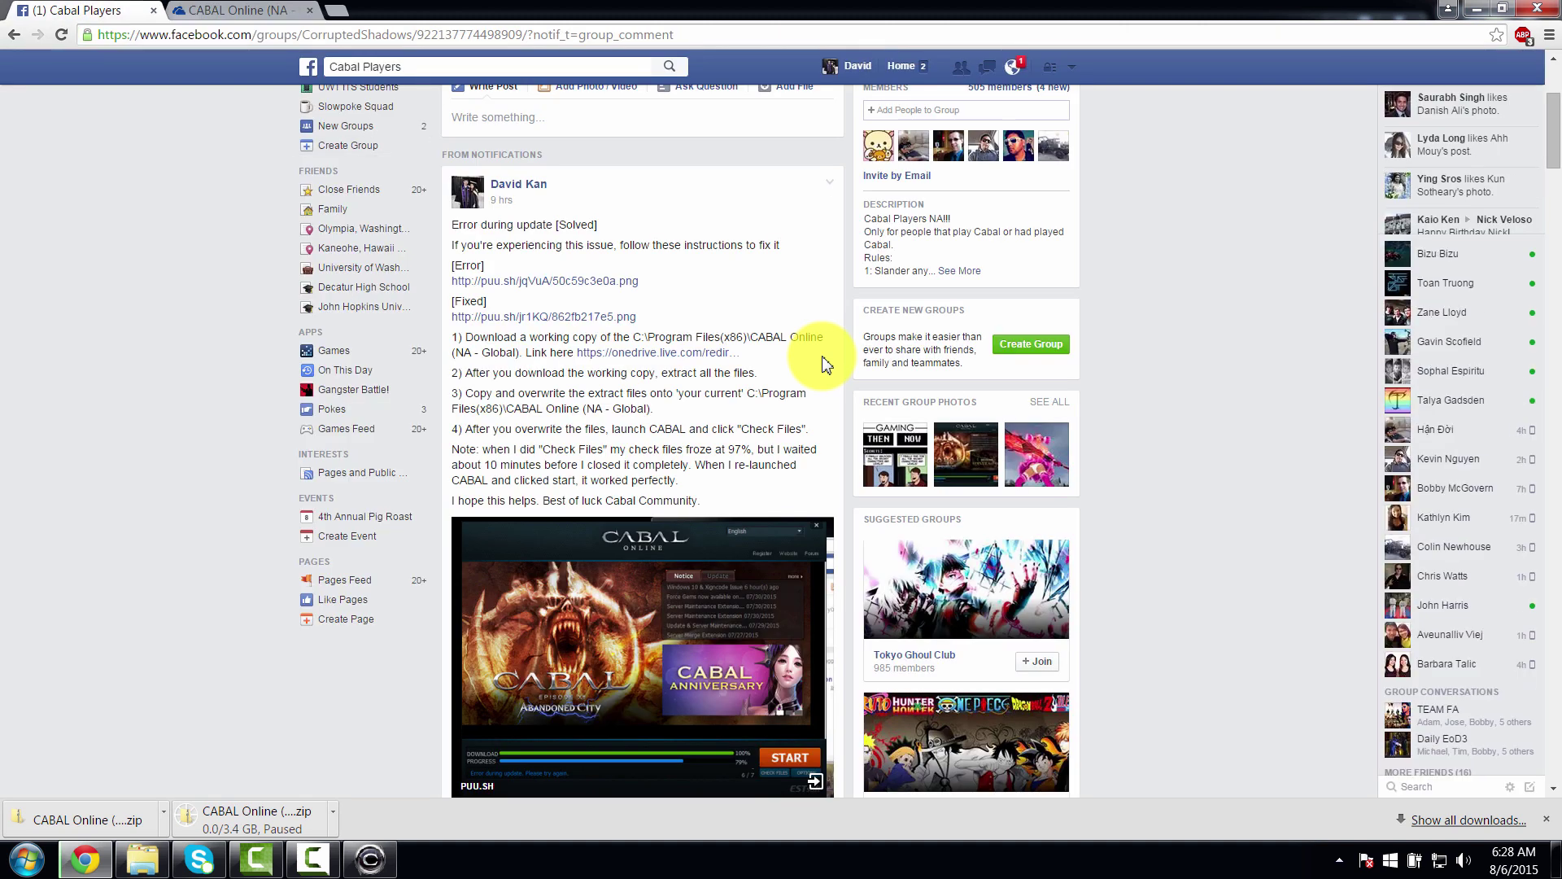
pyautogui.hotkey('ctrl', '+')
pyautogui.hotkey('ctrl', '+')
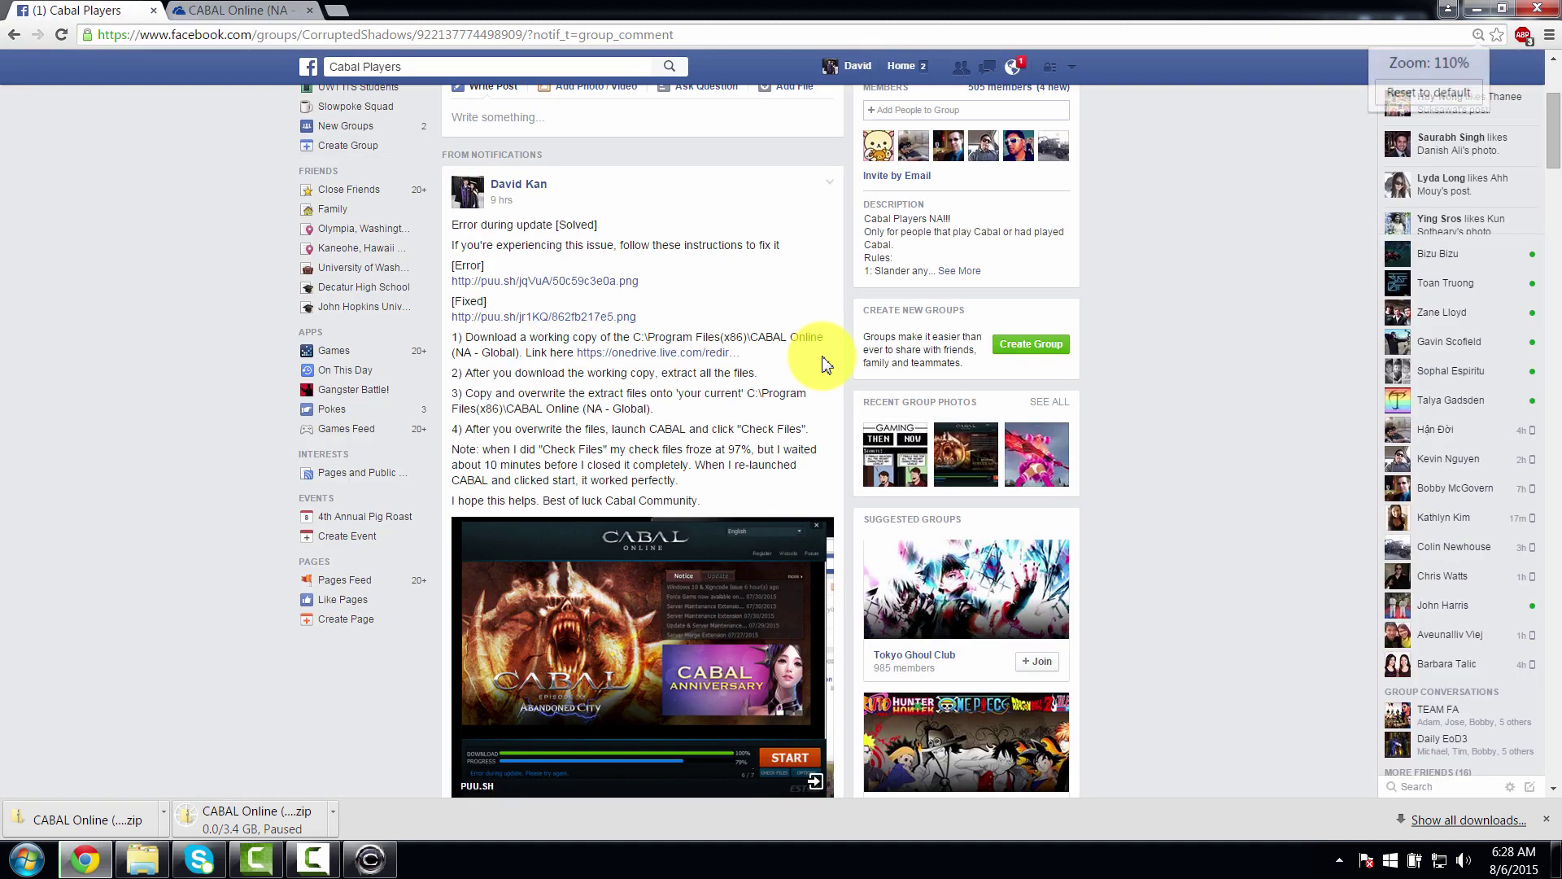
pyautogui.scroll(3, 823, 364)
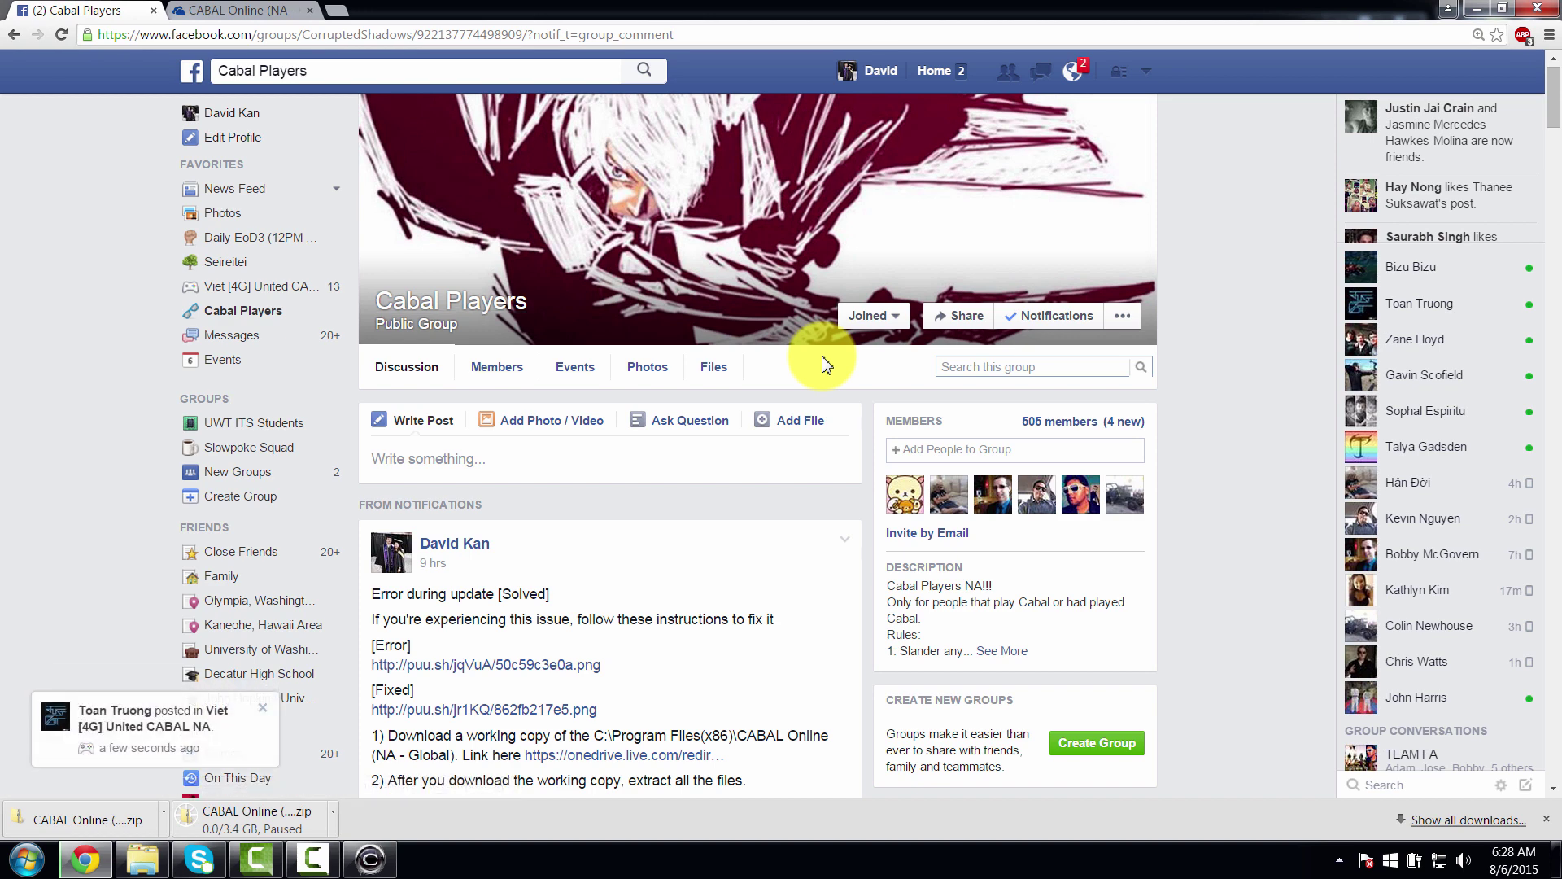
pyautogui.scroll(-2, 823, 364)
pyautogui.scroll(-2, 823, 363)
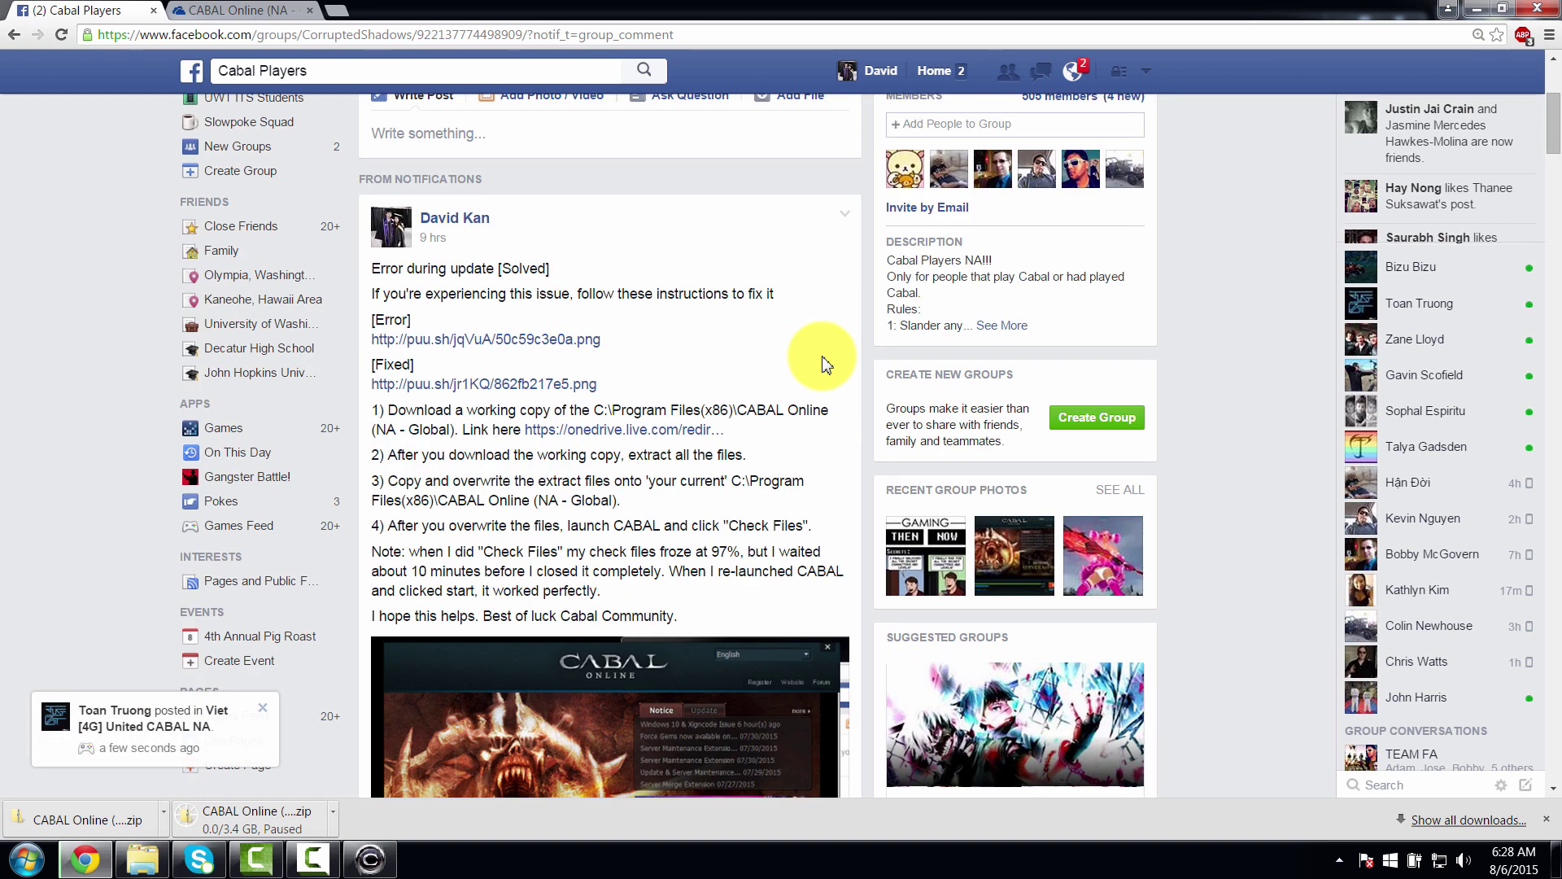
pyautogui.moveTo(373, 268); pyautogui.dragTo(674, 616)
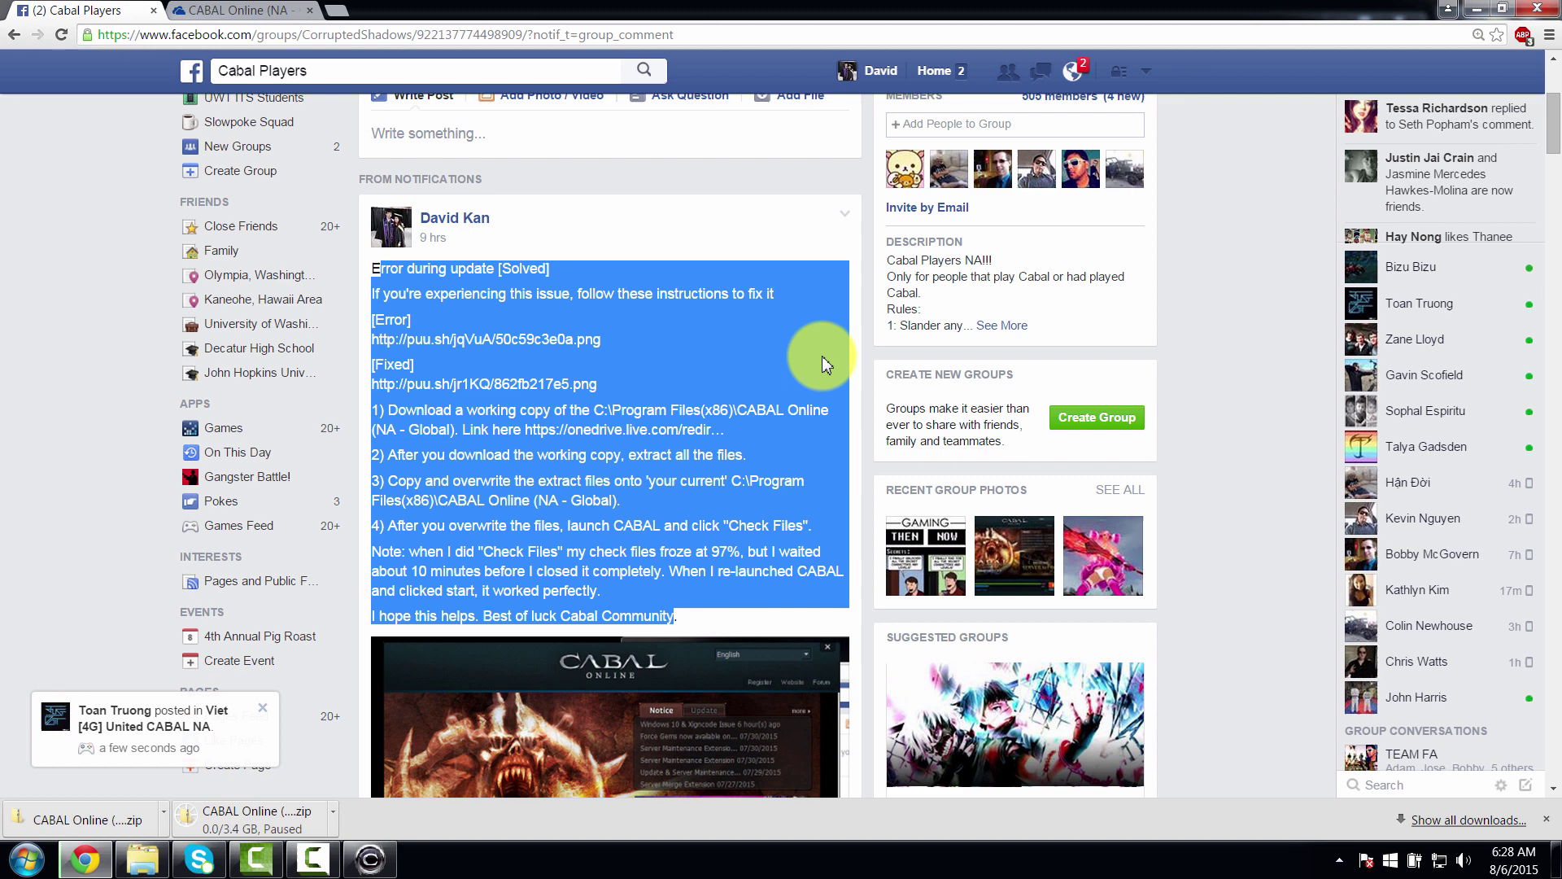
pyautogui.click(822, 364)
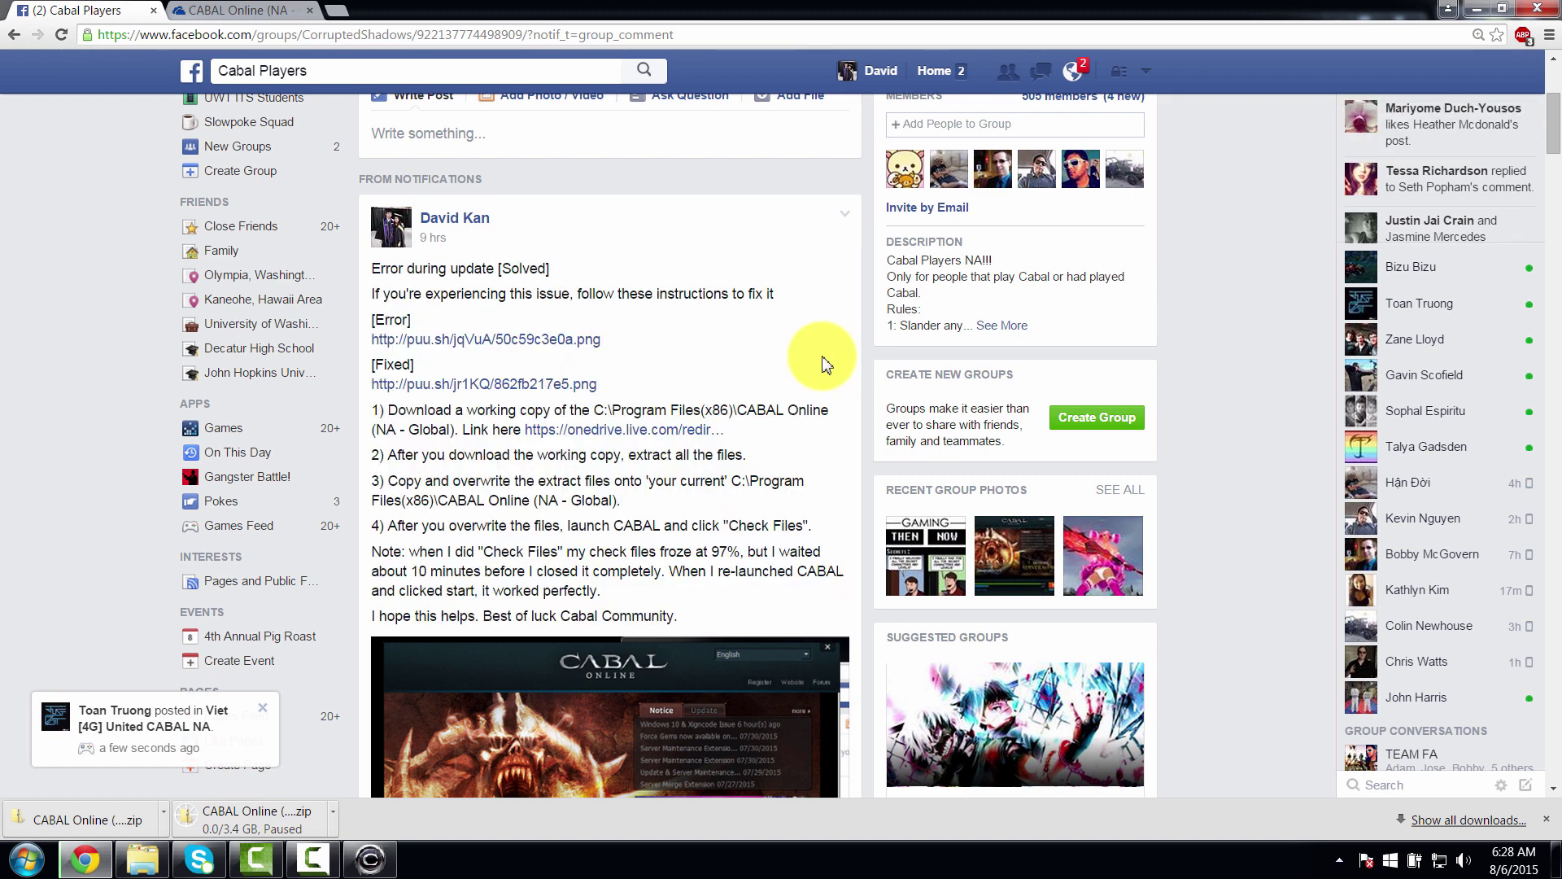
pyautogui.scroll(-1, 823, 363)
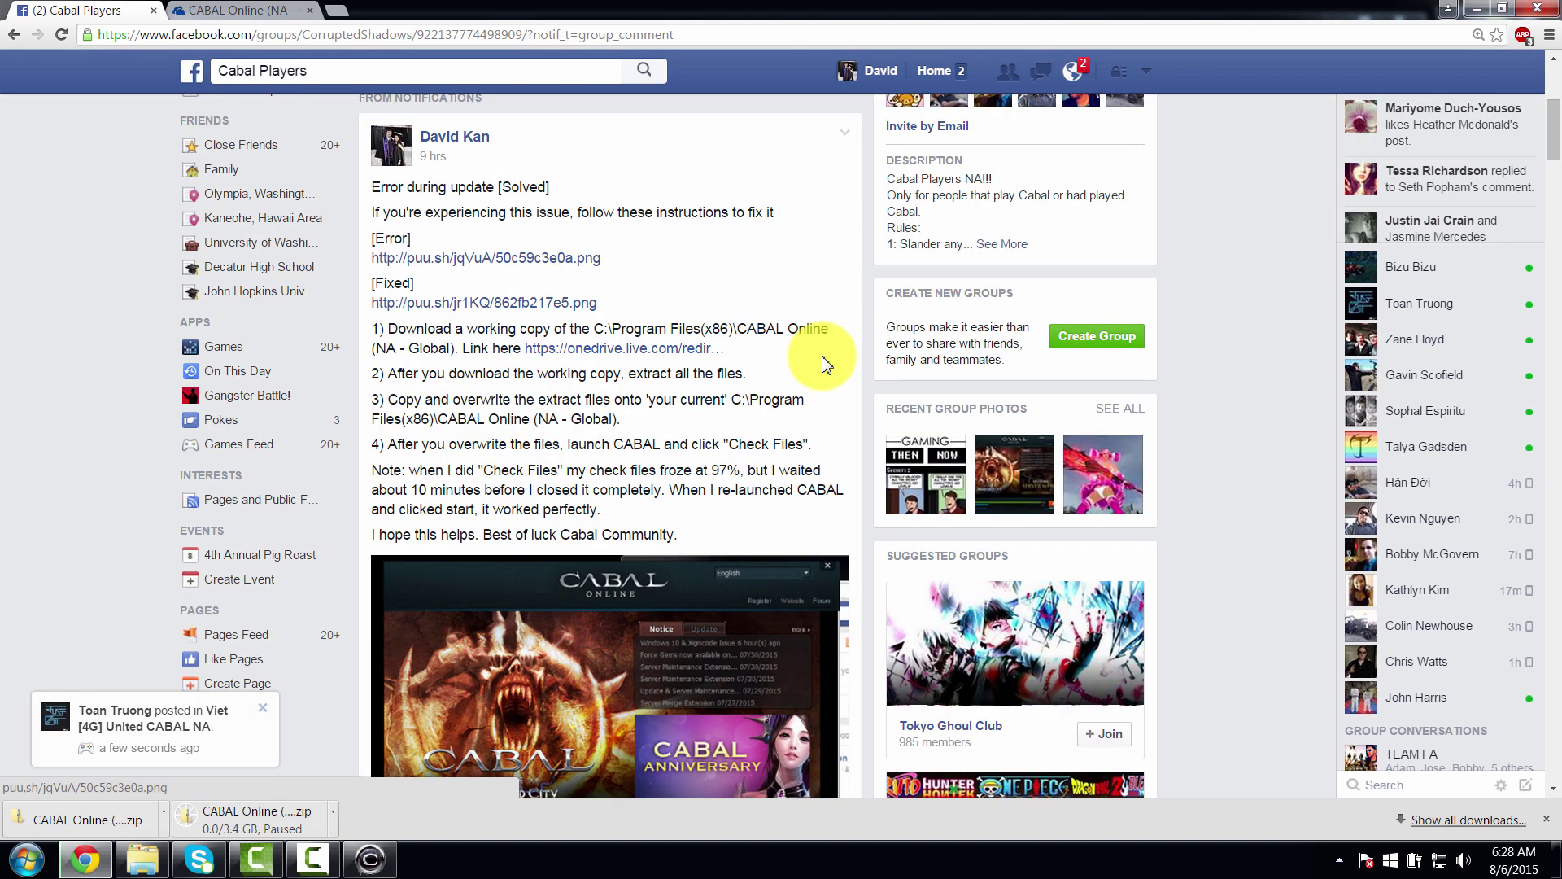